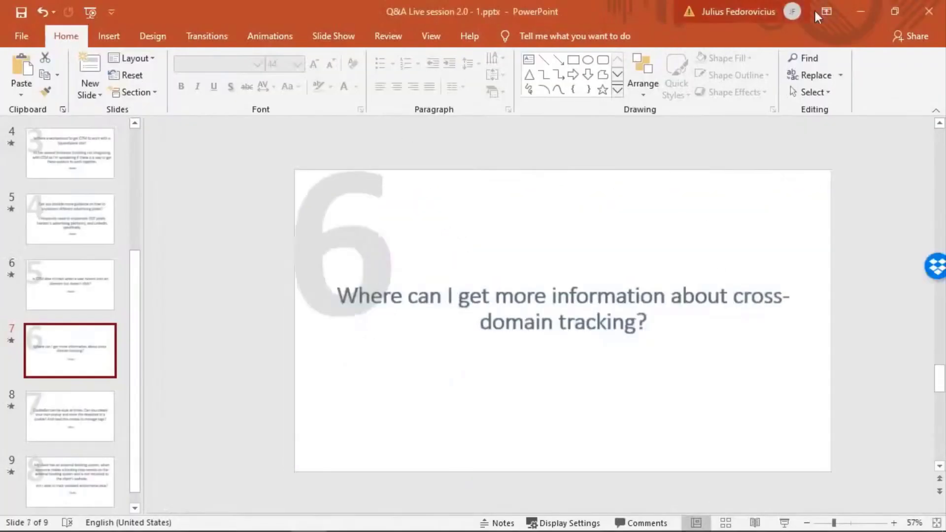
Search 'thyng hover' and open Thyngster's 'Tracking the Hover Intent with Google Tag Manager' article.
key(alt+Tab)
click(524, 10)
click(727, 15)
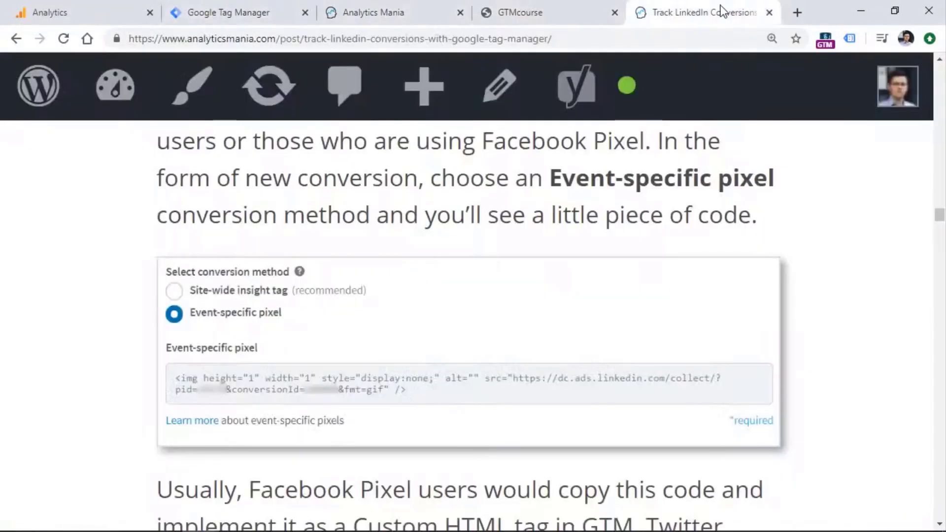
click(728, 36)
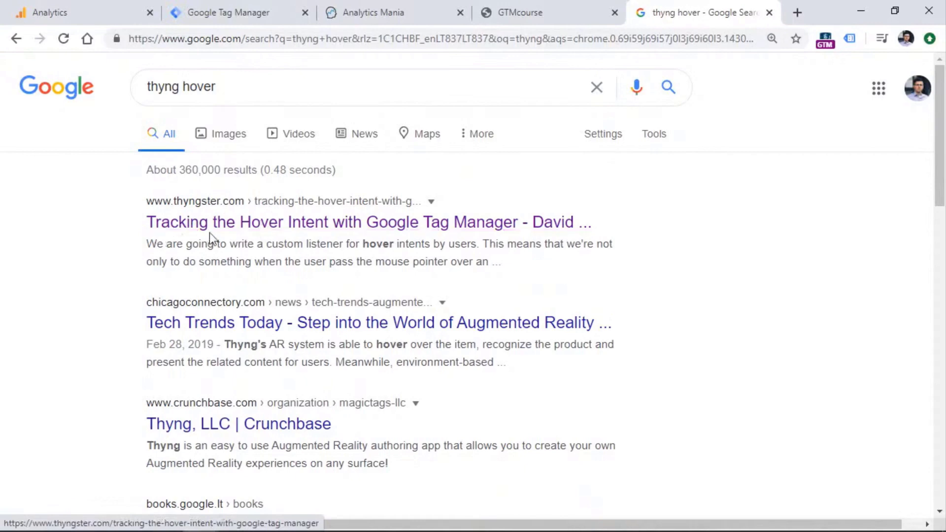
click(284, 226)
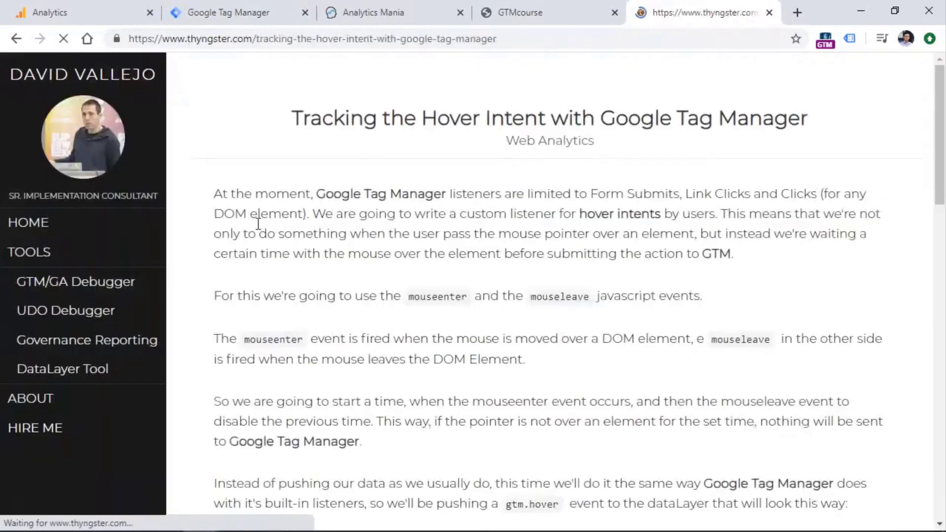
Browse the GTMcourse store home page and blog, ending on the €12,00 Gray T-Shirt page.
click(548, 3)
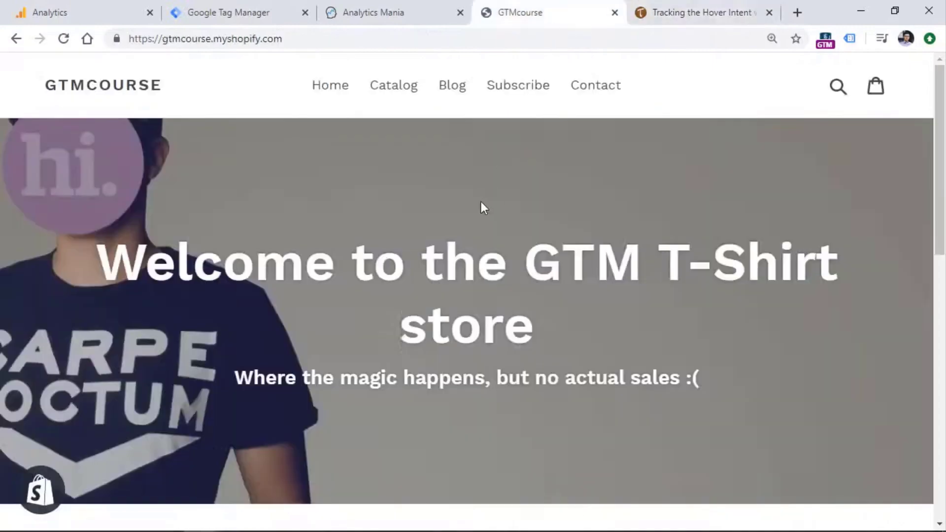
scroll(473, 194, down, 5)
scroll(474, 207, up, 5)
scroll(409, 232, down, 12)
scroll(410, 232, up, 12)
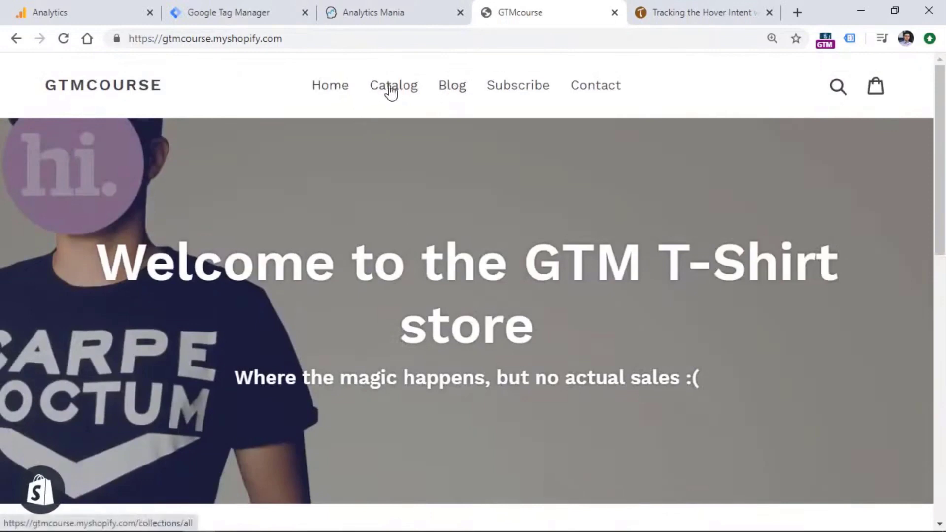
click(459, 91)
scroll(297, 212, down, 20)
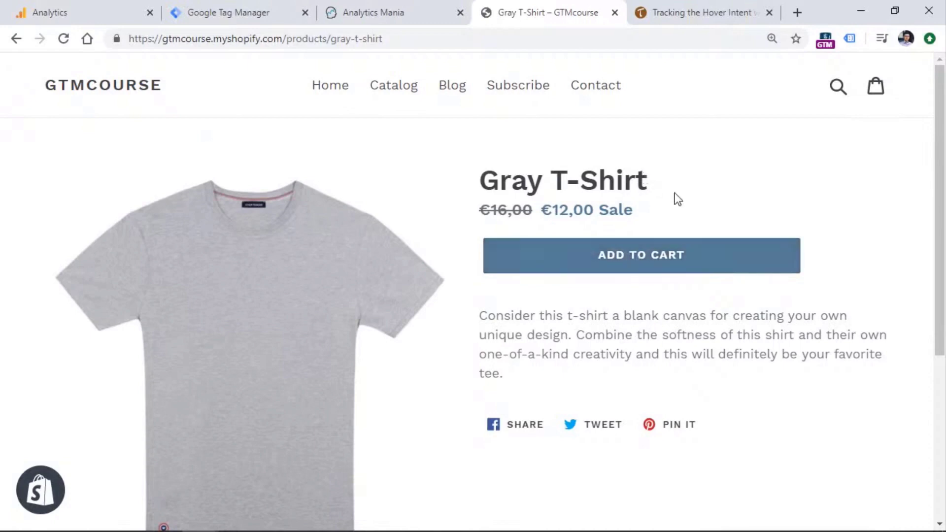
Select and copy the full hover-intent listener code from the Thyngster article.
click(700, 11)
click(533, 38)
key(alt+Tab)
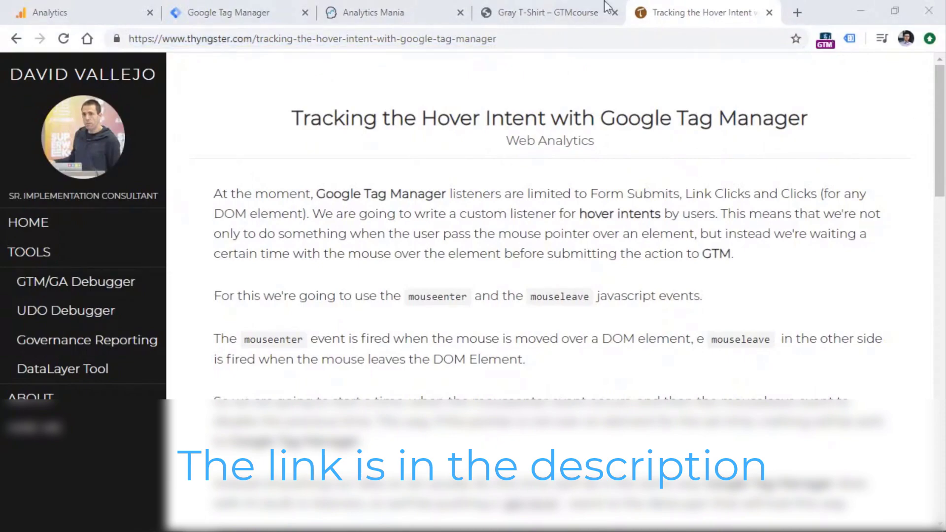
click(585, 7)
click(673, 7)
scroll(425, 226, down, 10)
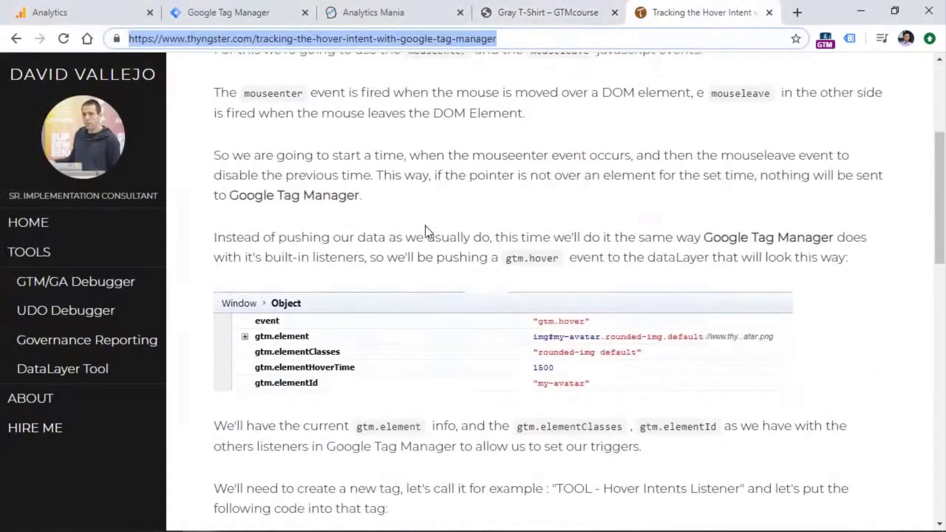
drag(223, 327, 267, 218)
scroll(300, 312, down, 14)
right_click(259, 160)
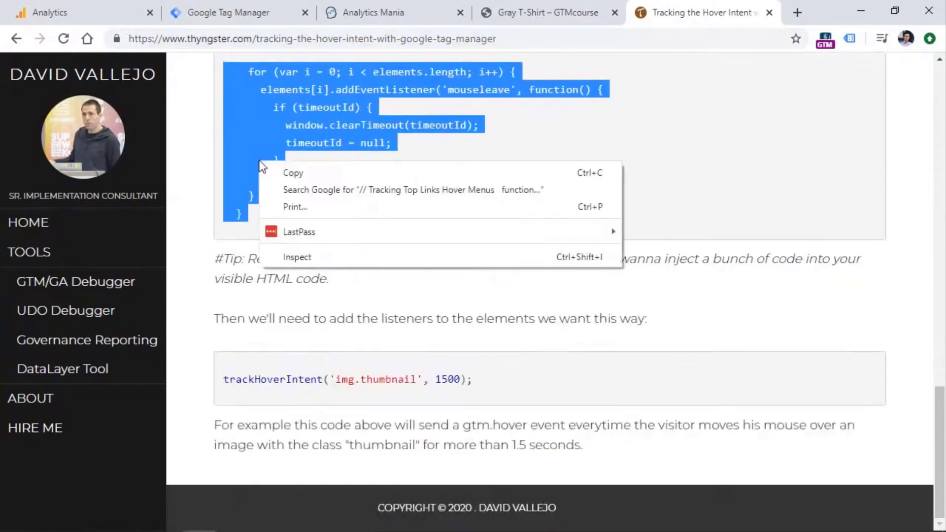
click(279, 164)
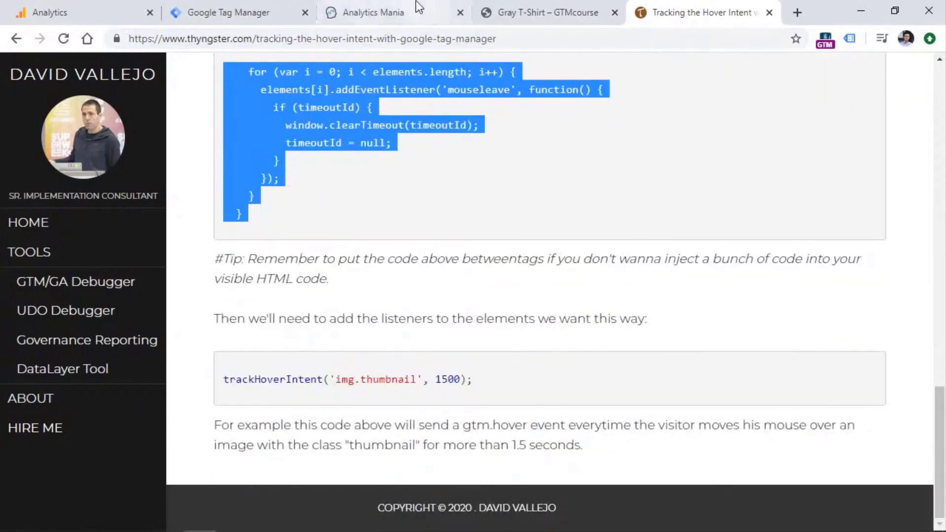
Close the unfinished tag in Tag Manager, discard its changes, and start a new tag.
click(229, 5)
click(148, 82)
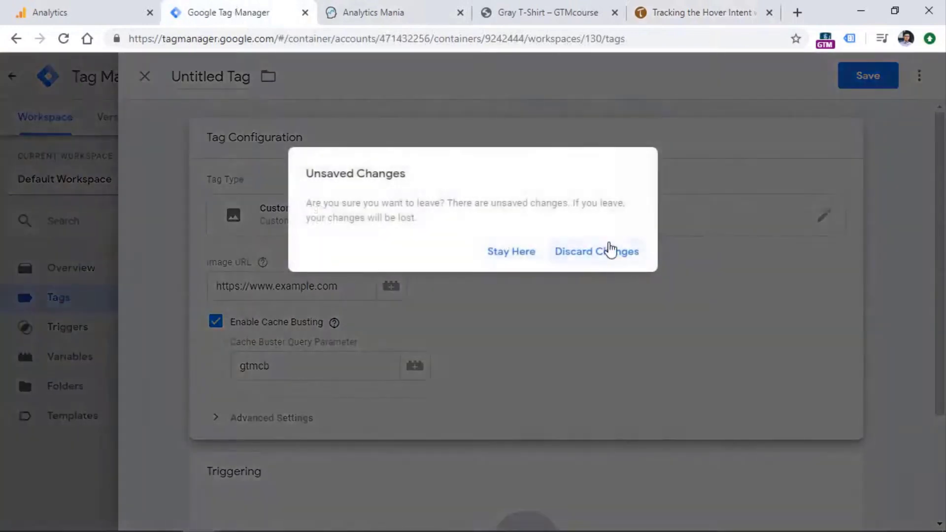
click(606, 250)
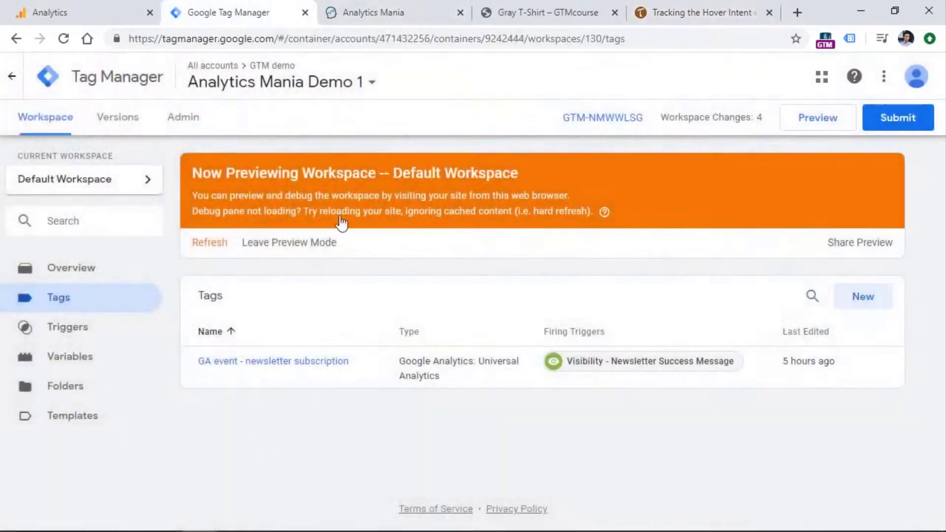
click(866, 303)
click(713, 22)
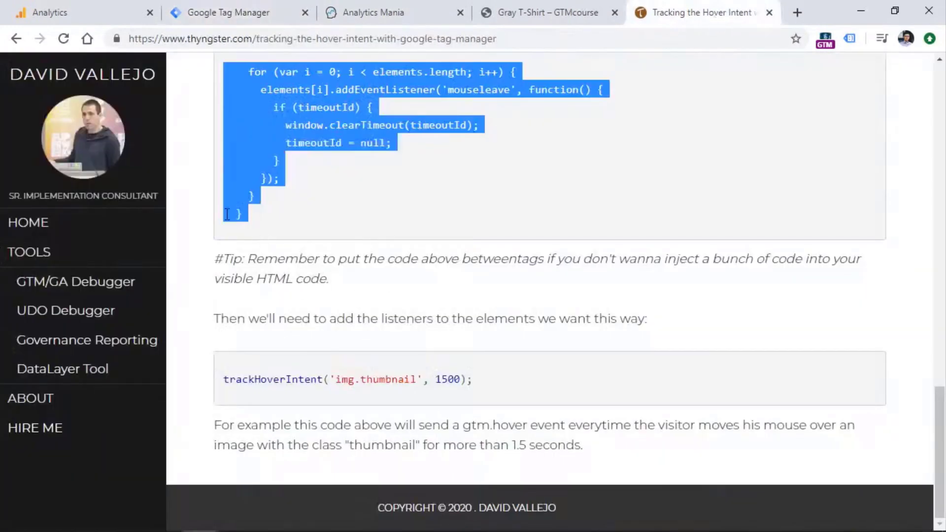
scroll(282, 241, up, 2)
scroll(279, 247, up, 10)
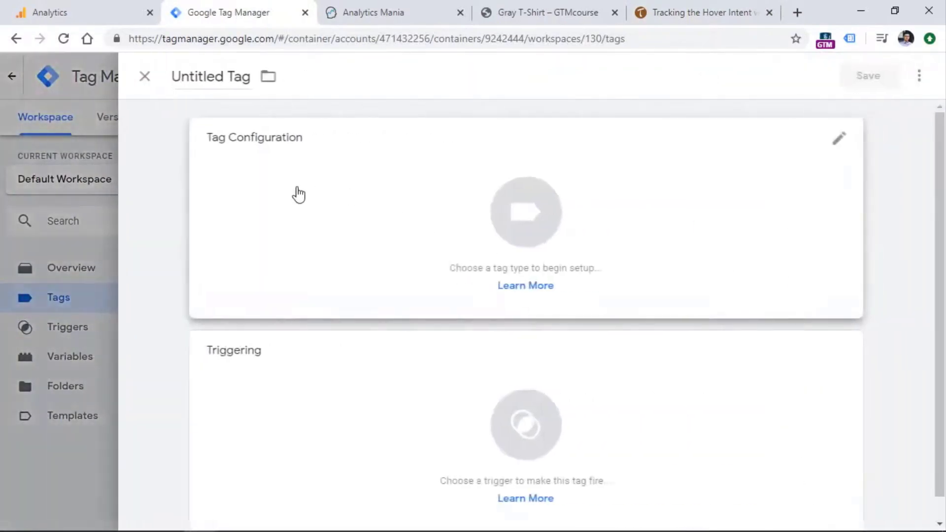
Make the new tag Custom HTML containing the pasted listener code wrapped in <script></script> tags.
click(295, 194)
scroll(640, 201, down, 5)
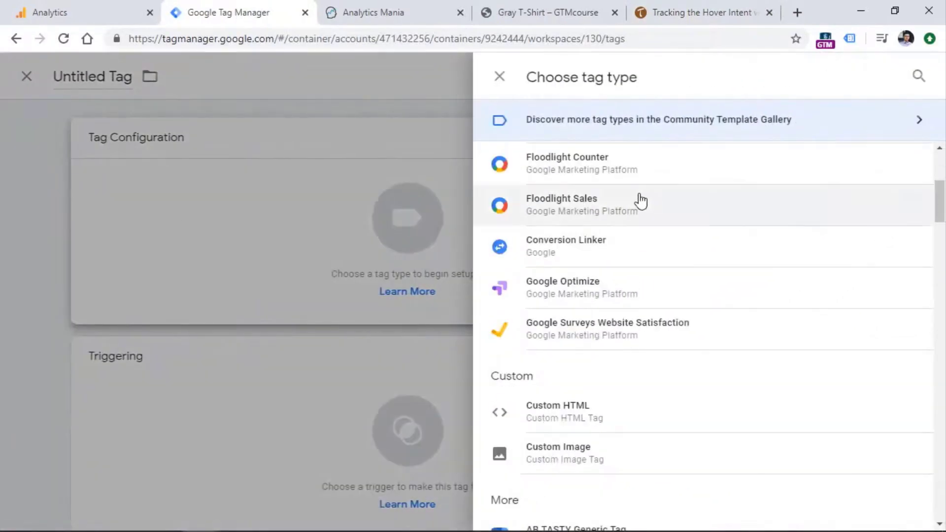
click(616, 409)
text(<script>)
key(Return)
key(ctrl+v)
key(Return)
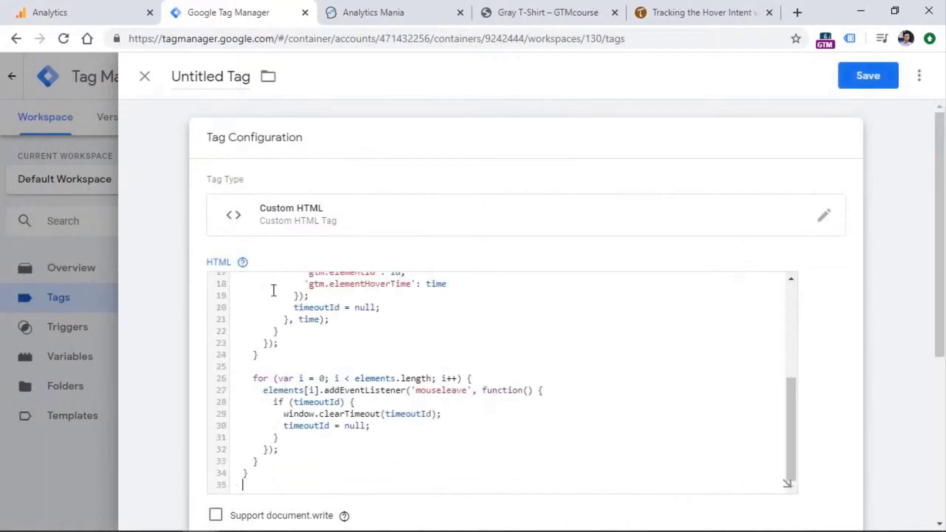
text(</script>)
scroll(291, 345, down, 5)
click(305, 412)
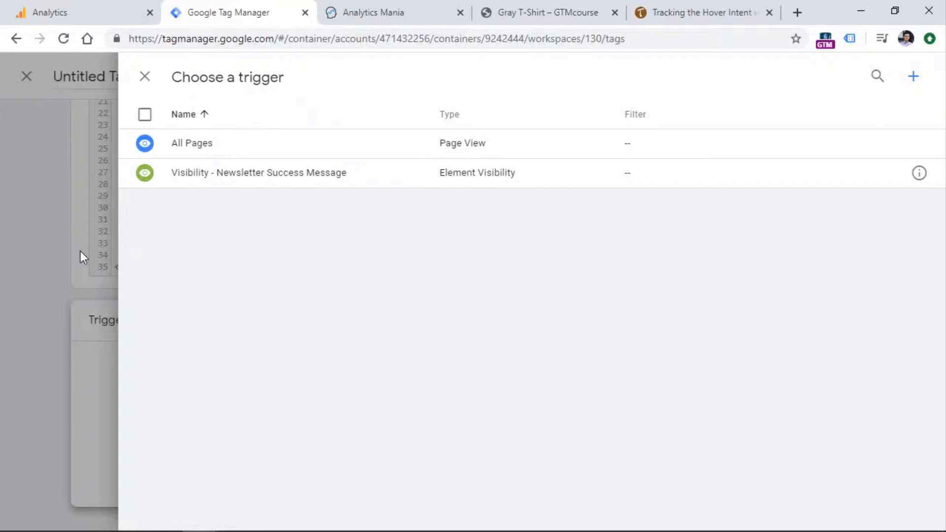
Create and save a Page View – DOM Ready trigger named 'DOM Ready' for the tag.
click(913, 78)
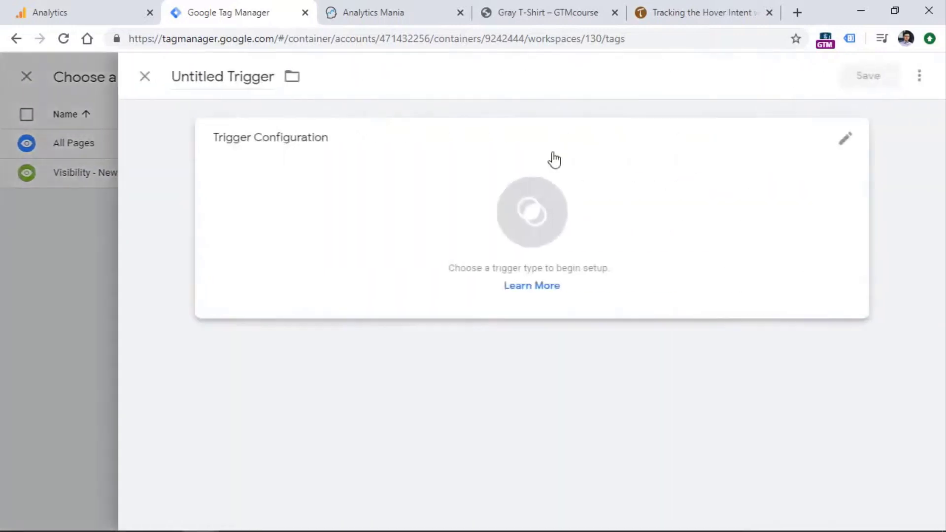
click(322, 220)
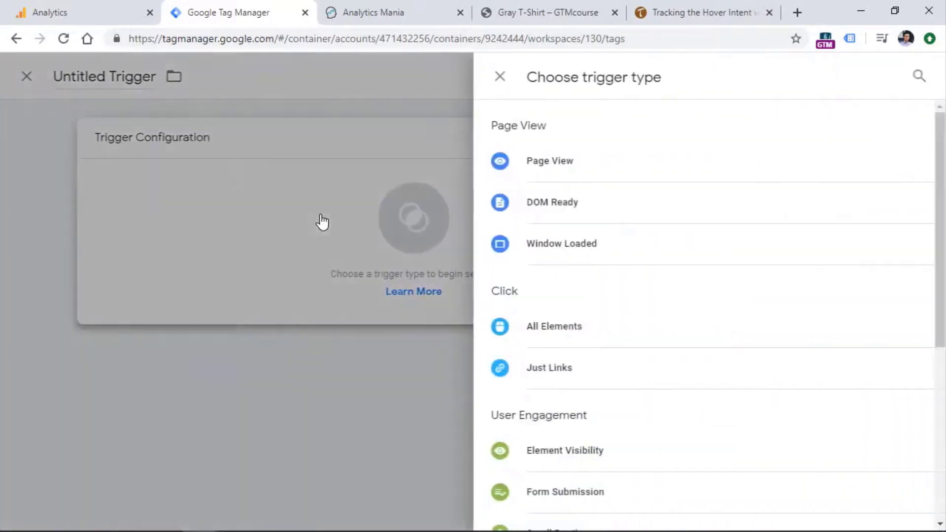
click(567, 204)
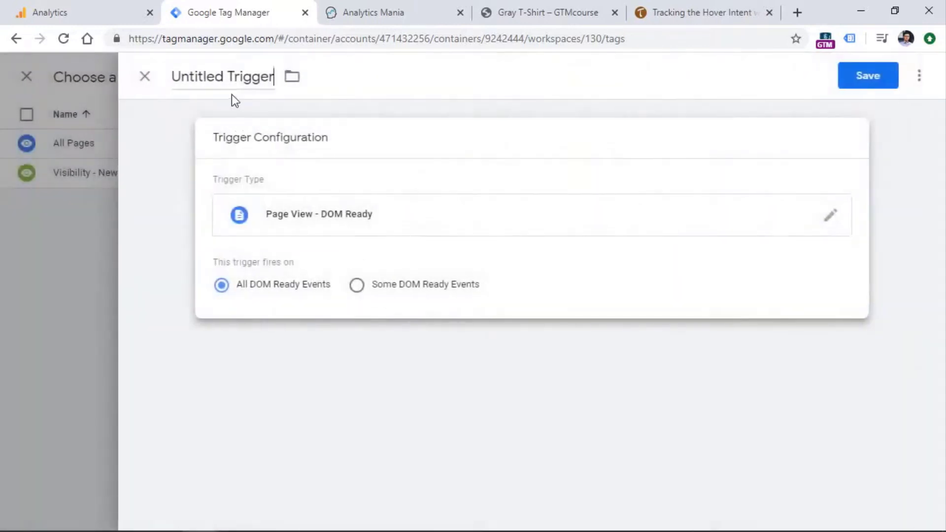
click(230, 76)
text(DOM)
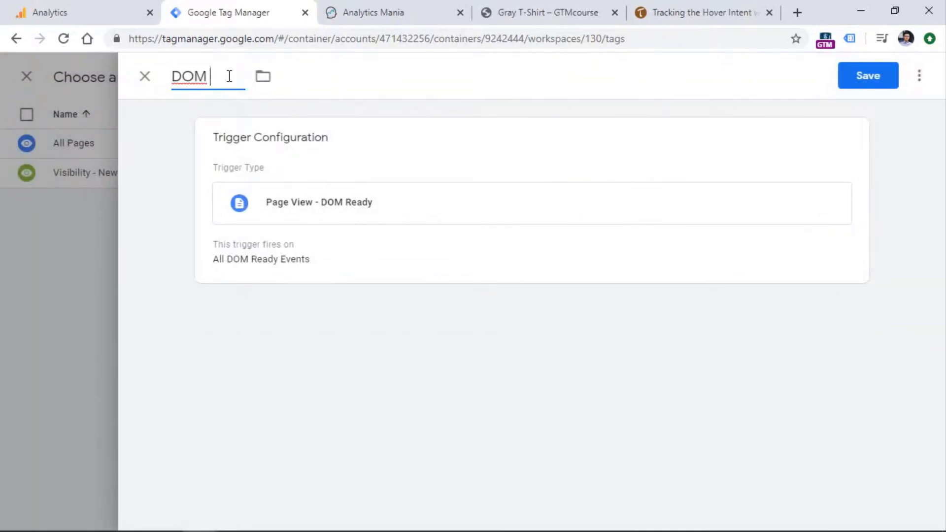
text(Ready)
click(850, 84)
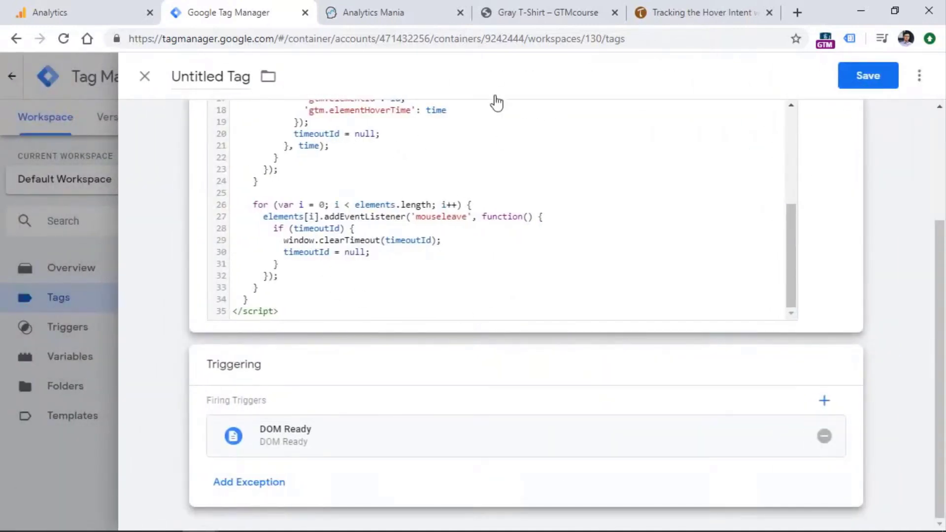
Look over the hover listener tag, then bring up the store's Gray T-Shirt product page.
scroll(422, 232, up, 6)
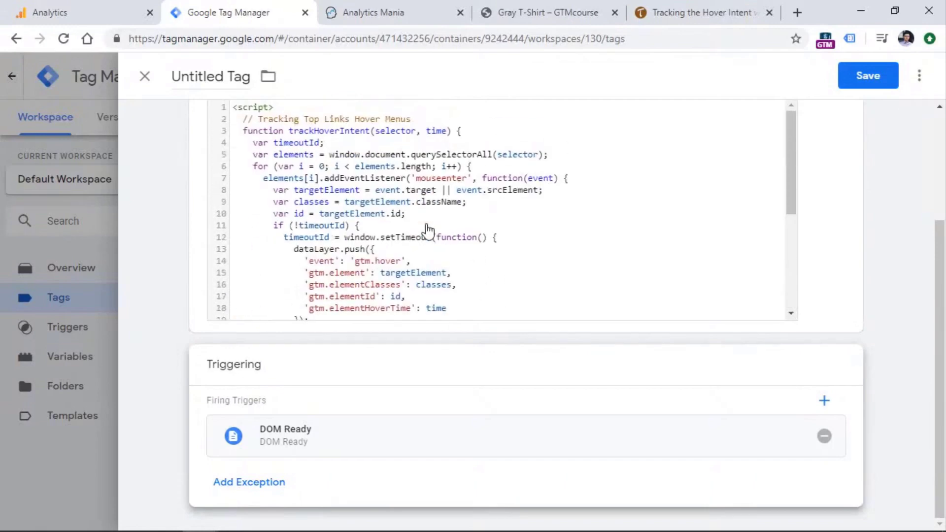
scroll(313, 356, down, 3)
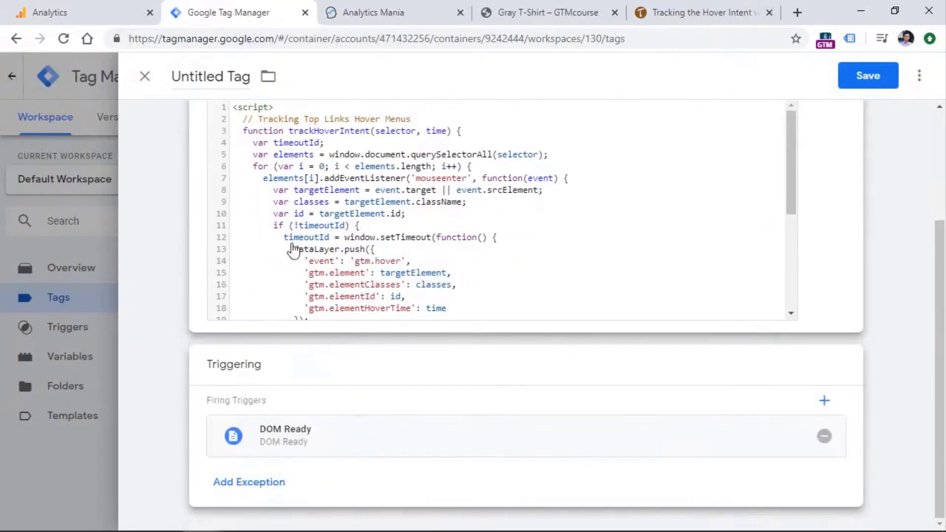
drag(786, 170, 794, 249)
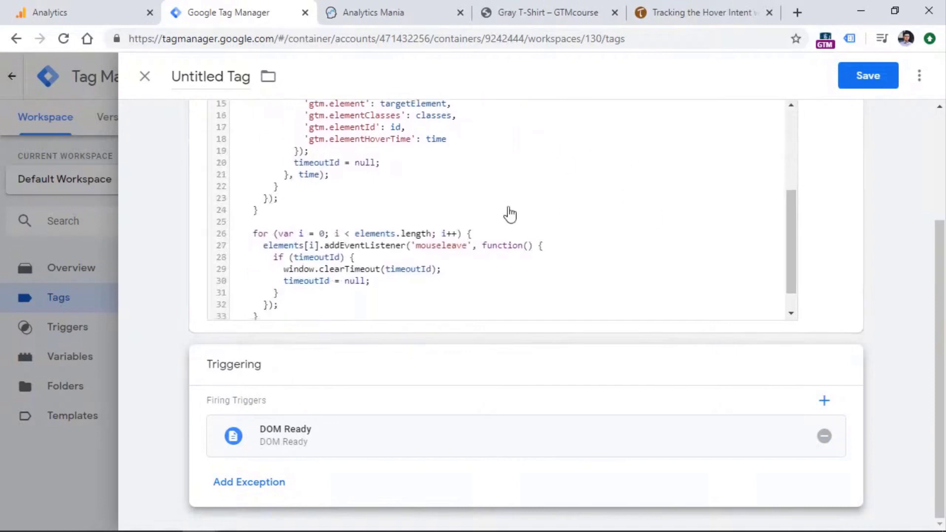
click(392, 14)
click(523, 13)
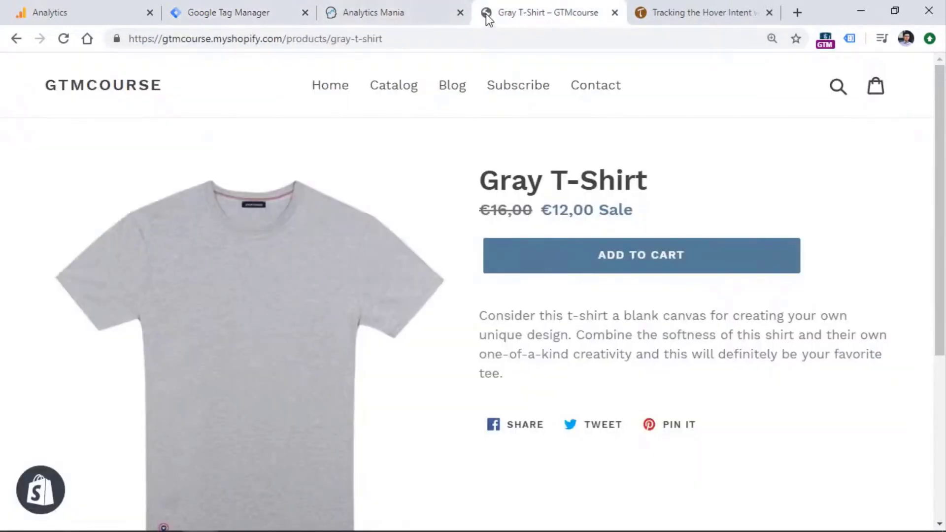
click(261, 14)
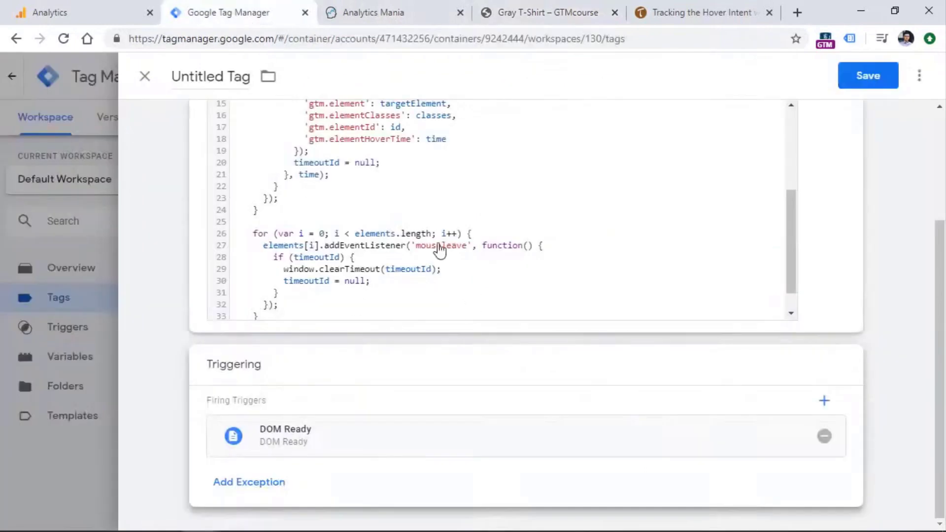
scroll(380, 197, up, 3)
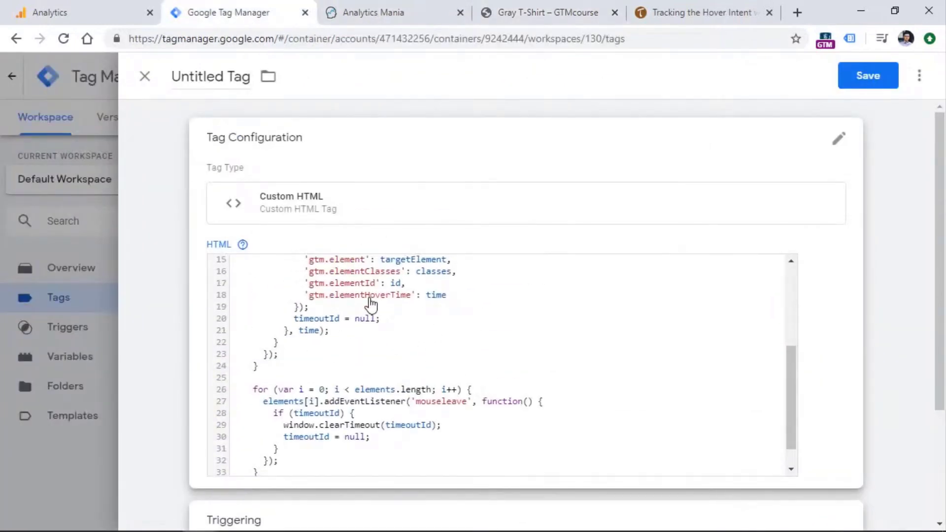
click(548, 12)
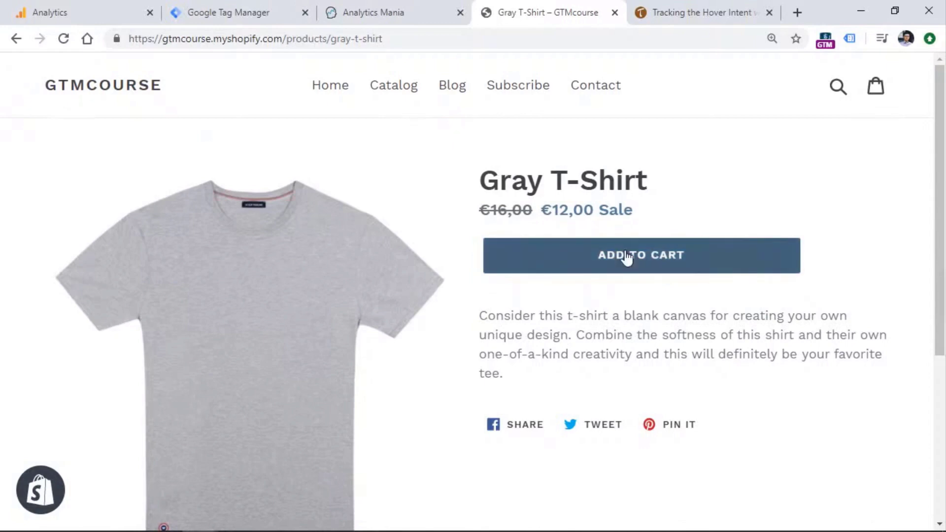
Copy trackHoverIntent('img.thumbnail', 1500); from the Thyngster article and return to the Tag Manager tag.
click(709, 14)
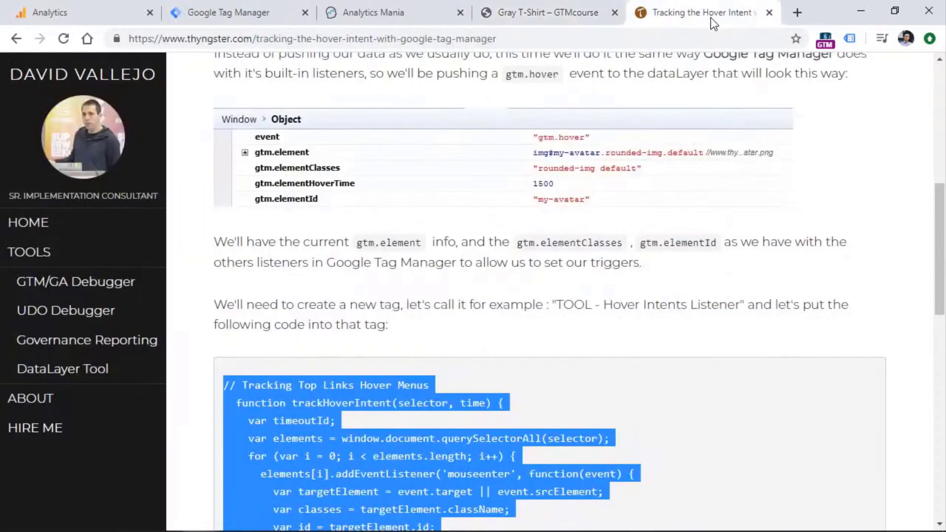
drag(697, 3, 727, 12)
scroll(481, 152, down, 16)
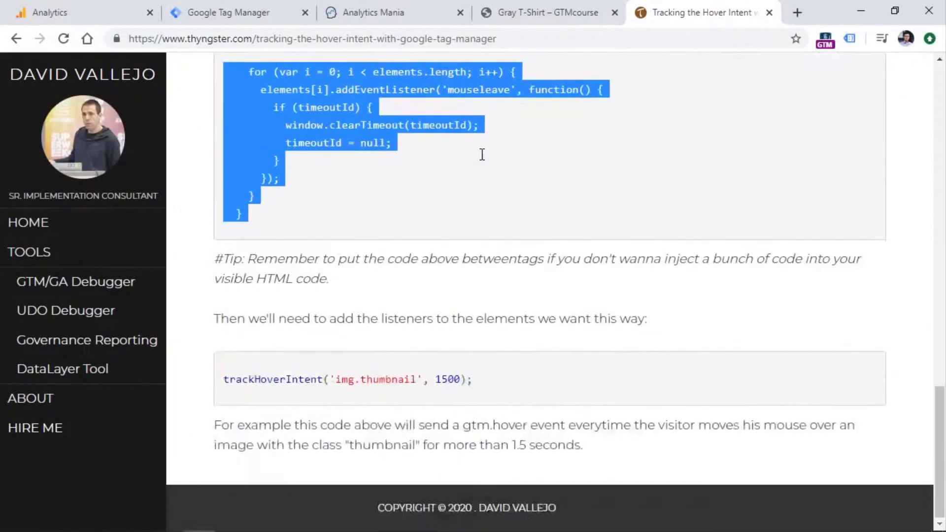
drag(480, 382, 223, 379)
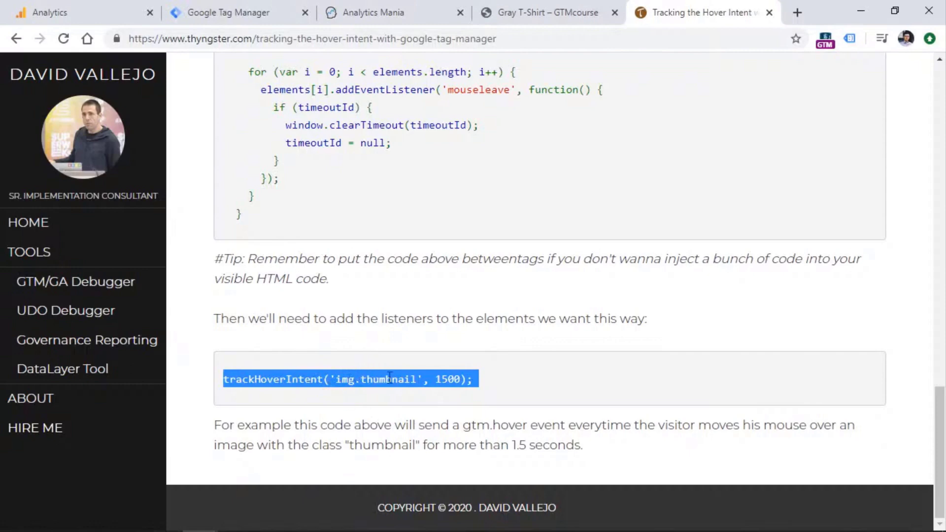
right_click(347, 378)
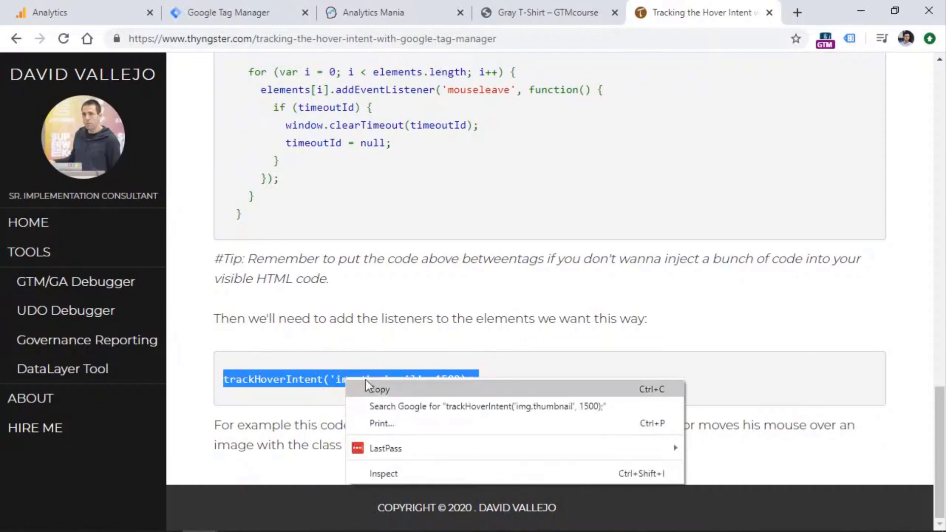
click(372, 389)
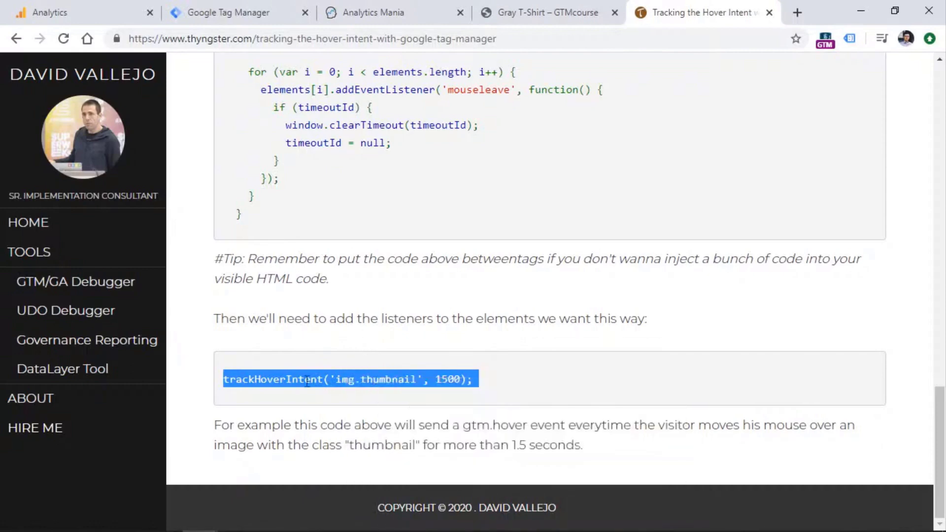
click(260, 18)
Paste trackHoverIntent('img.thumbnail', 1500); before the closing script tag, highlighting its selector and 1500 ms delay.
scroll(338, 388, down, 3)
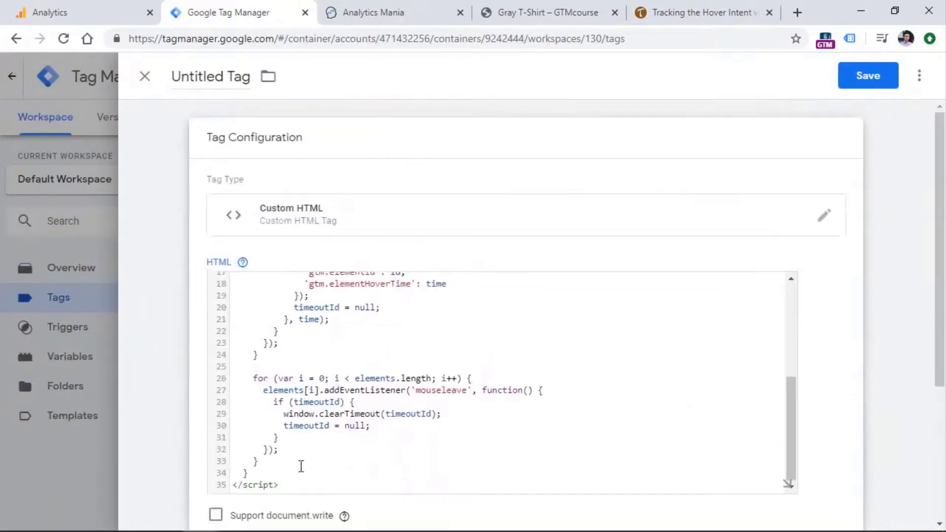
click(301, 466)
key(Return)
key(Return)
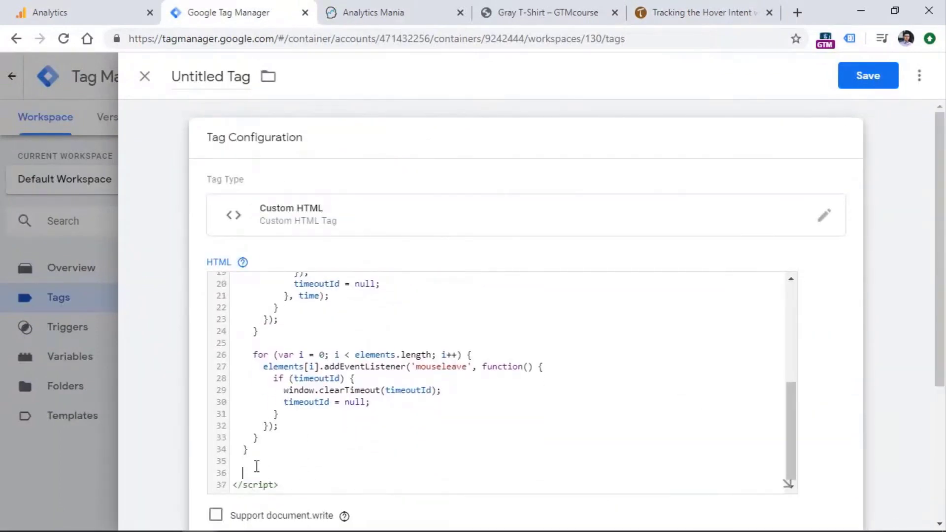
key(ctrl+v)
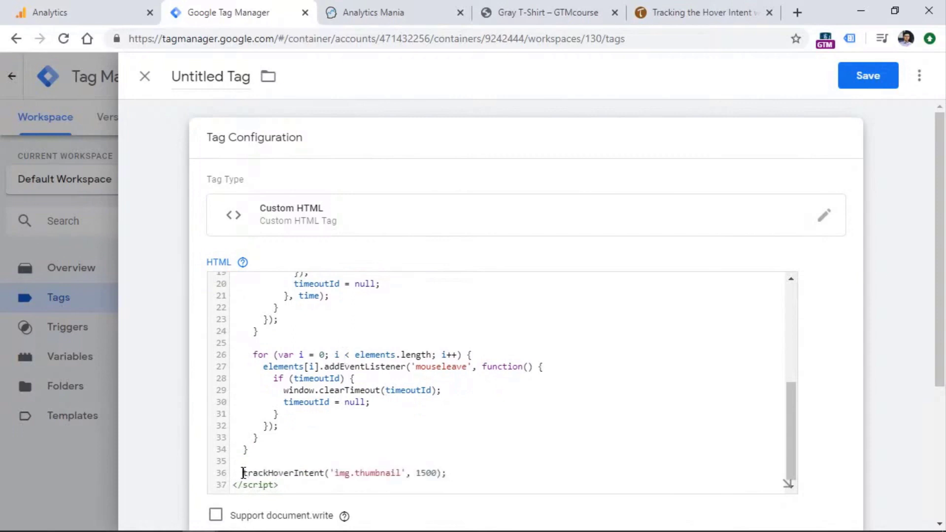
drag(242, 474, 325, 473)
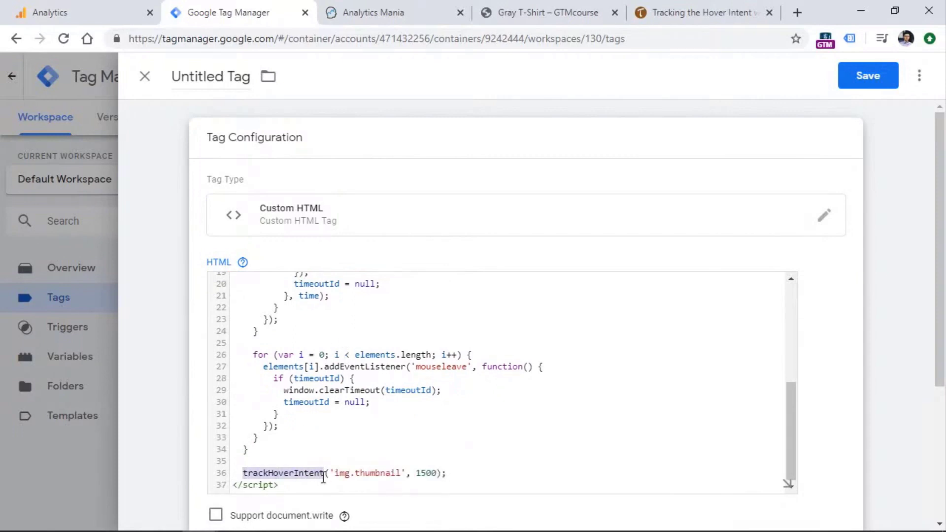
drag(334, 473, 403, 470)
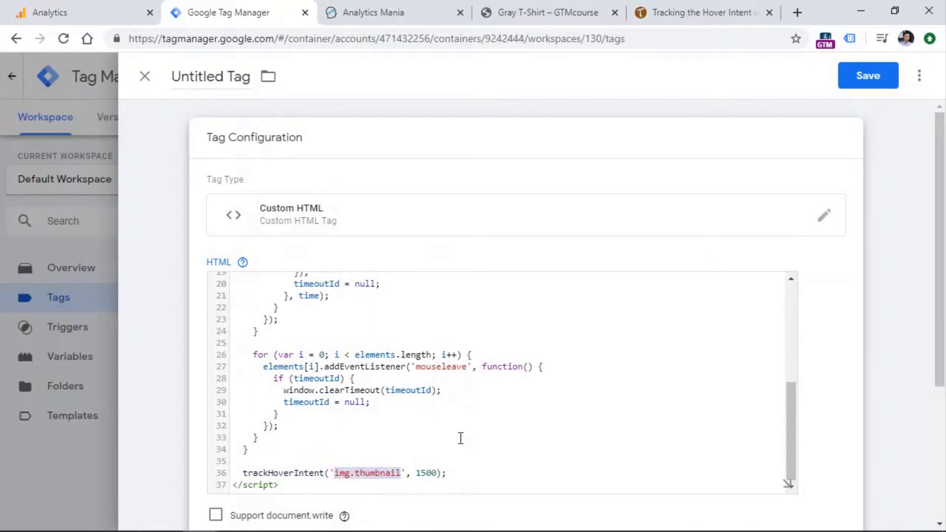
double_click(427, 473)
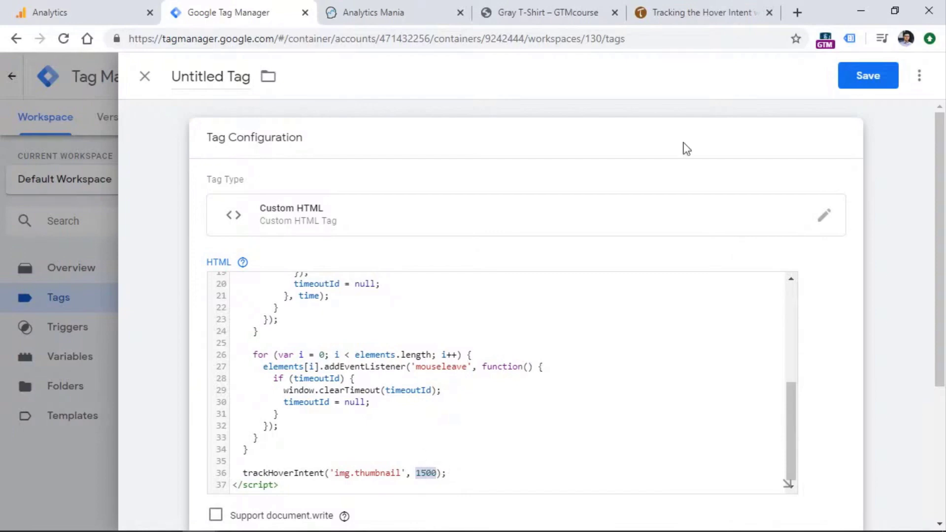
click(685, 13)
click(512, 10)
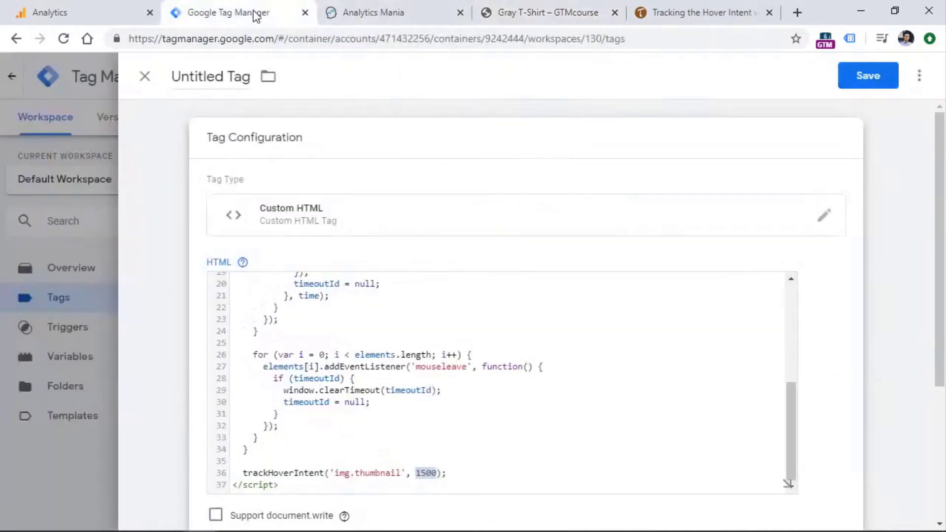
click(252, 12)
scroll(430, 375, down, 4)
click(422, 256)
double_click(426, 266)
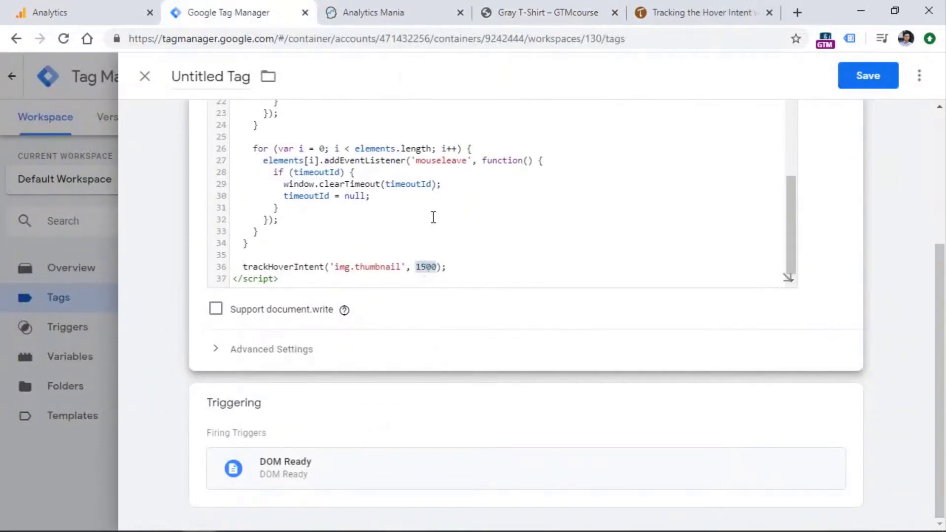
drag(336, 267, 403, 268)
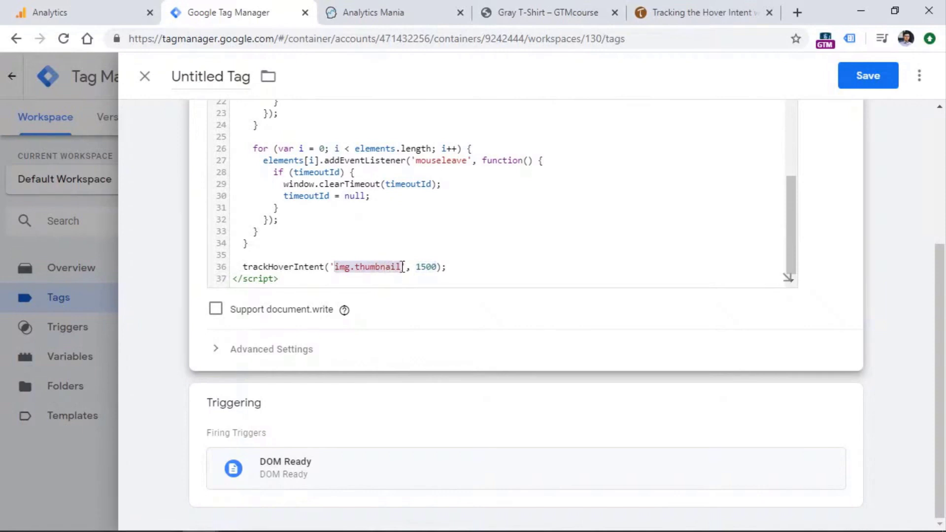
click(366, 267)
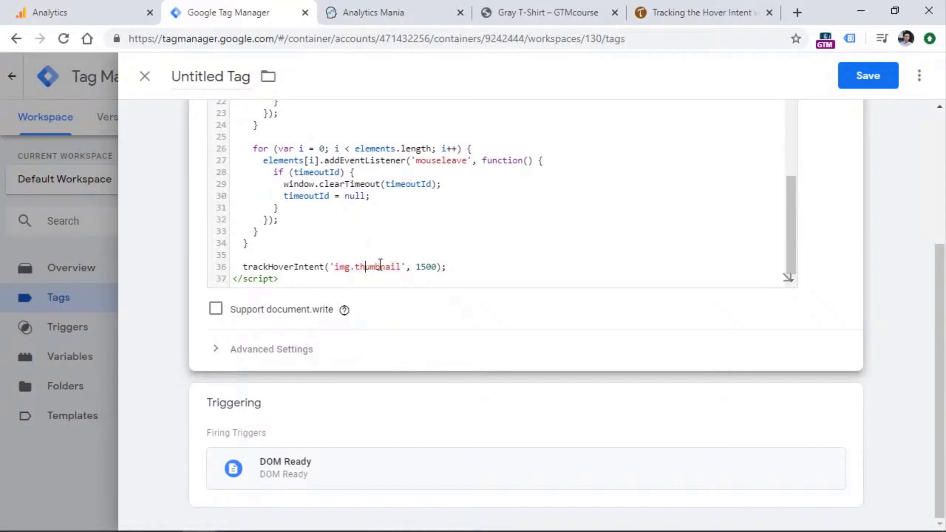
drag(400, 267, 335, 267)
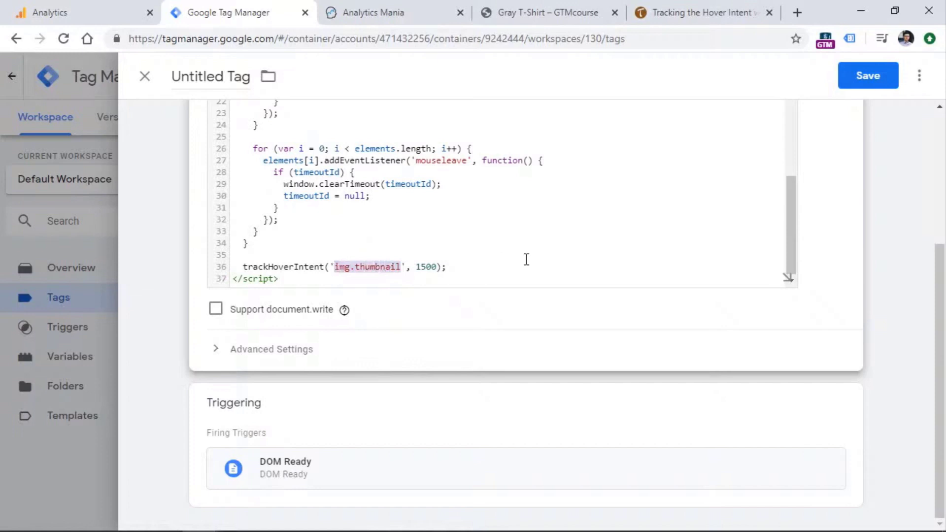
click(553, 16)
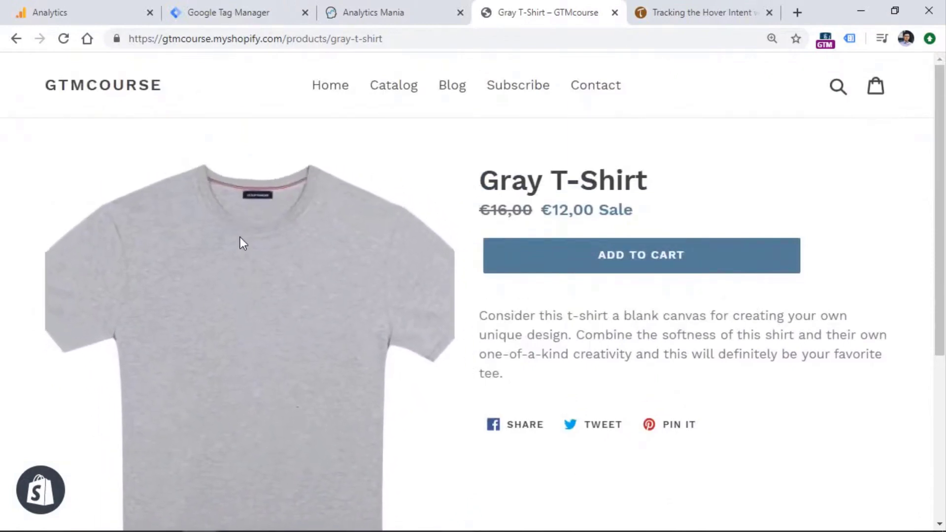
Inspect the Gray T-Shirt product image in DevTools to find its img class, zoomImg.
right_click(257, 291)
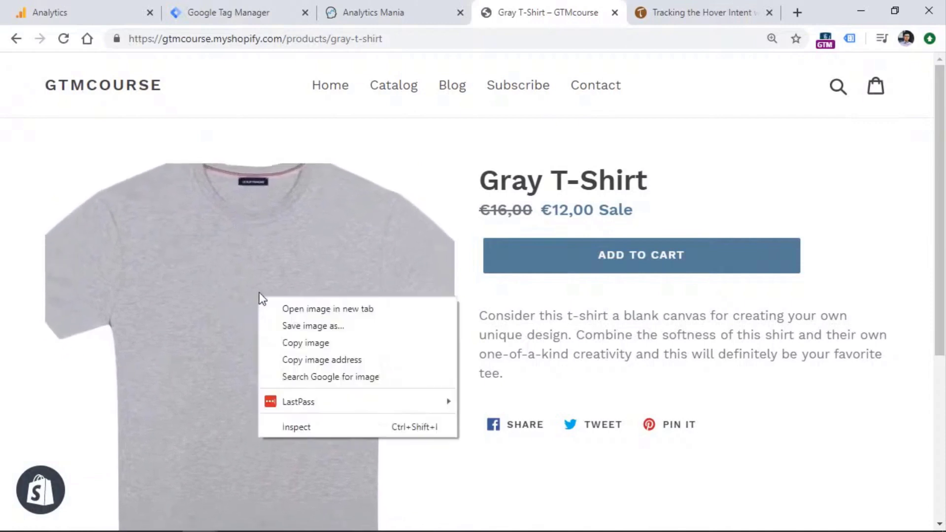
click(306, 410)
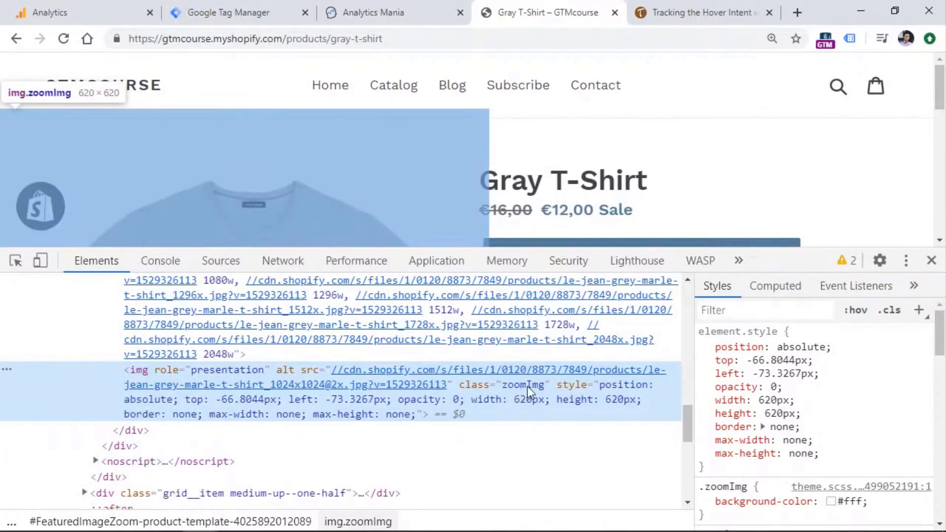
scroll(542, 375, up, 3)
key(ctrl+plus)
drag(687, 399, 689, 424)
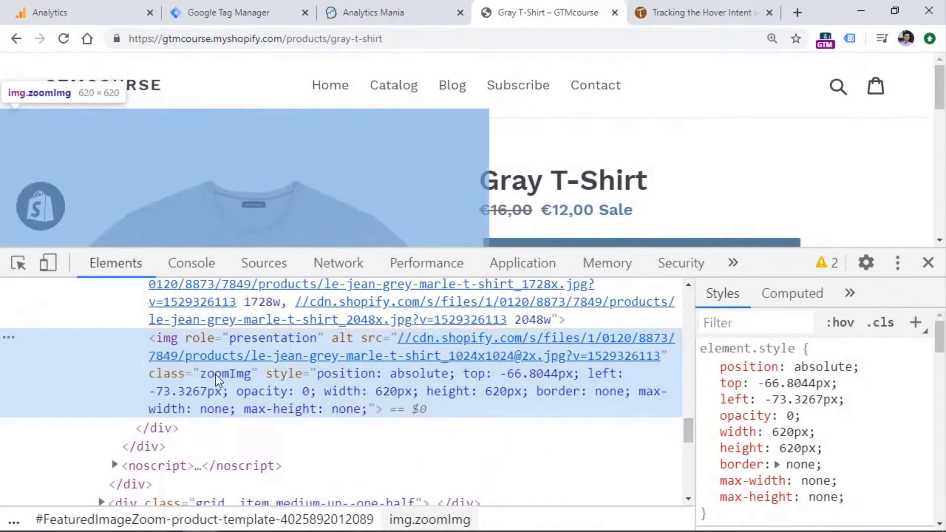
double_click(219, 376)
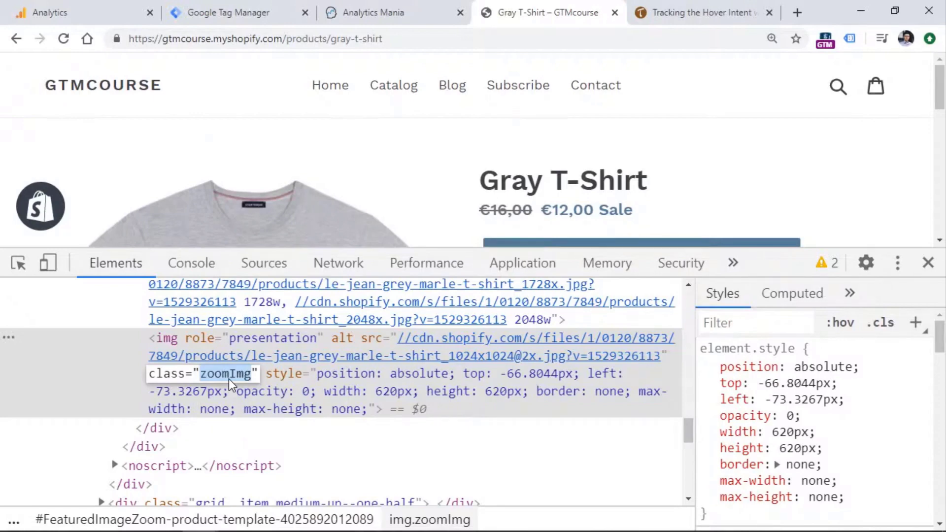
mouse_move(152, 340)
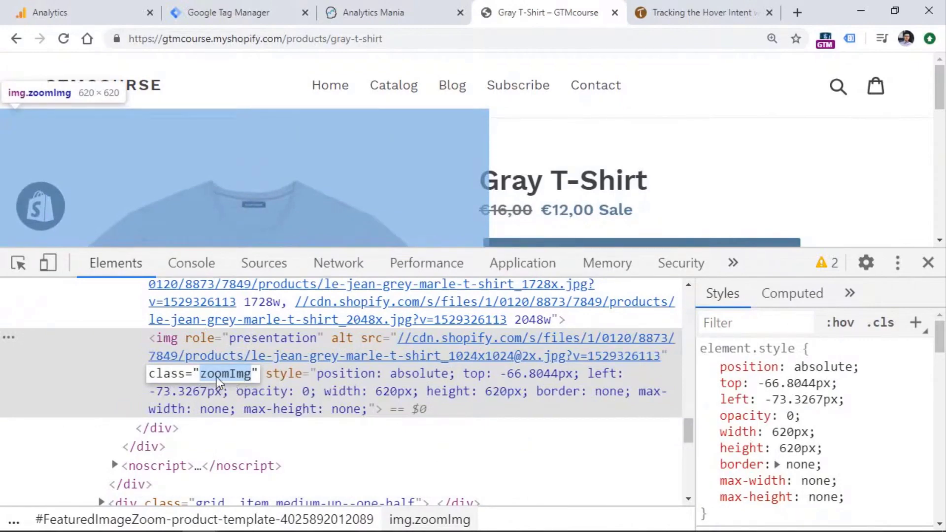
Replace 'thumbnail' with 'zoomImg' on line 36, making the call trackHoverIntent('img.zoomImg', 1500);.
click(239, 14)
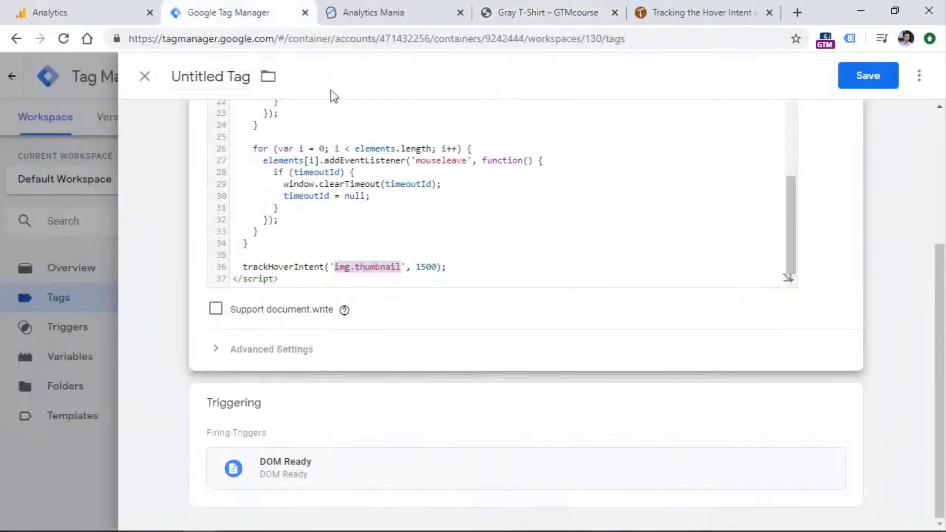
click(361, 267)
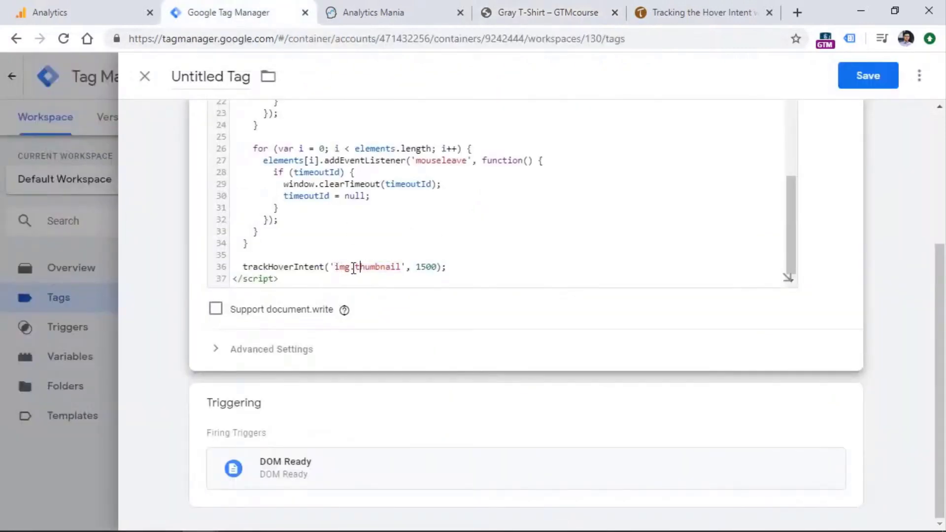
drag(357, 268, 397, 266)
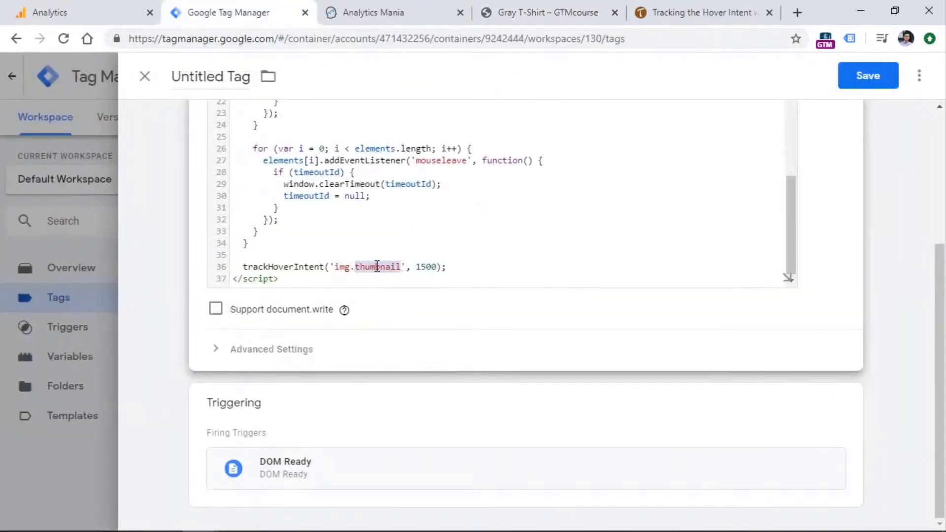
key(BackSpace)
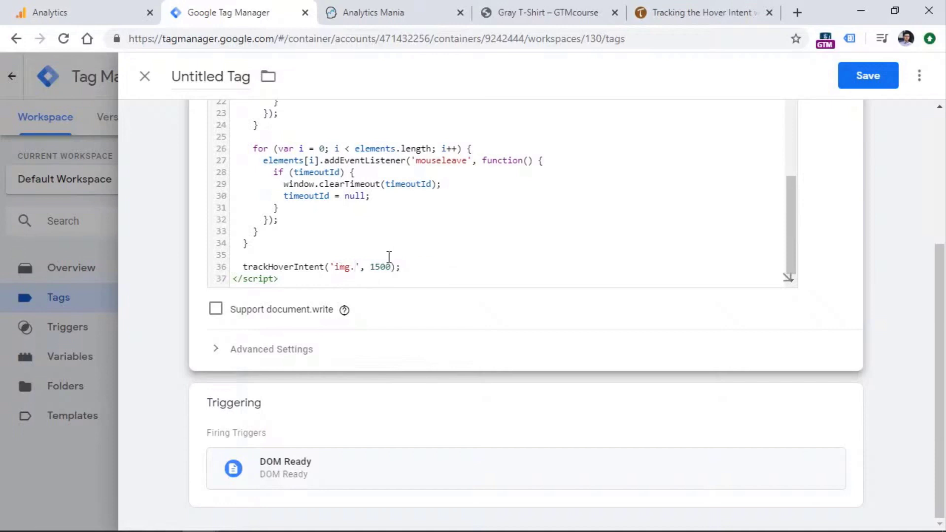
text(zoomImg)
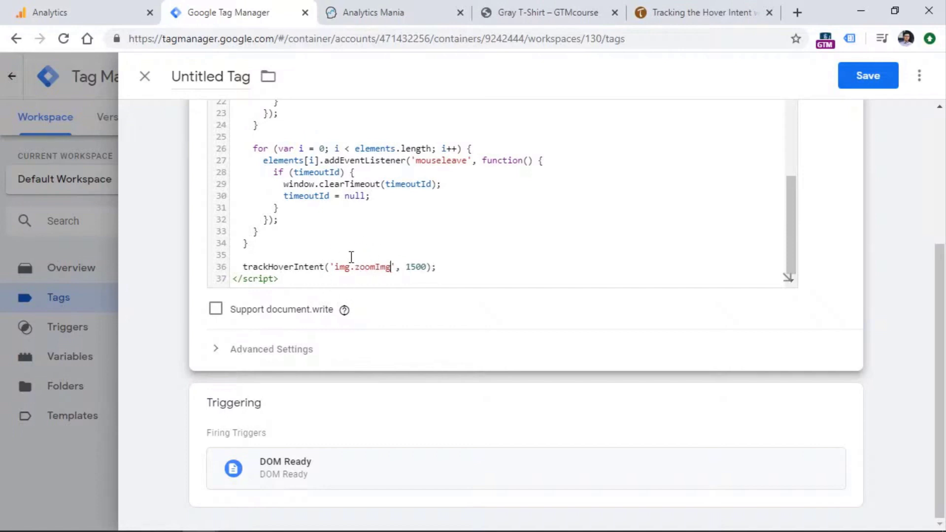
double_click(343, 269)
mouse_move(348, 309)
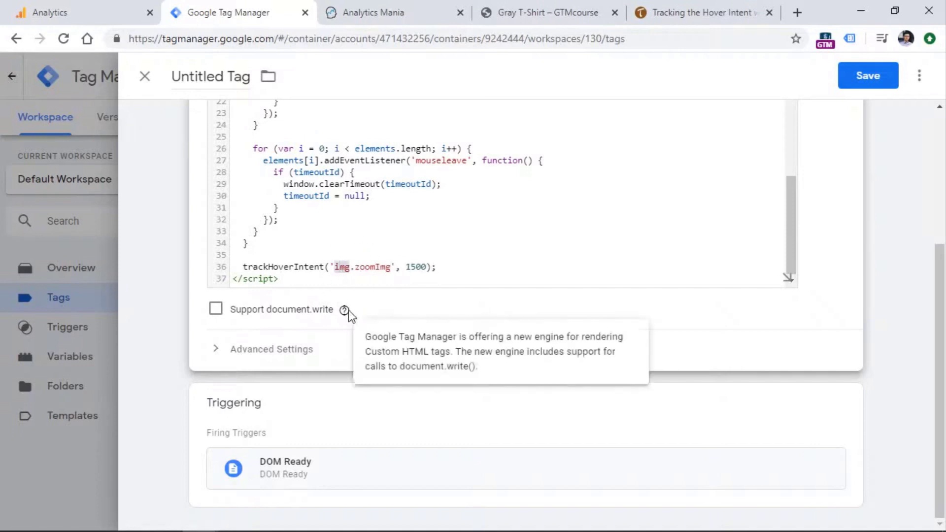
click(353, 274)
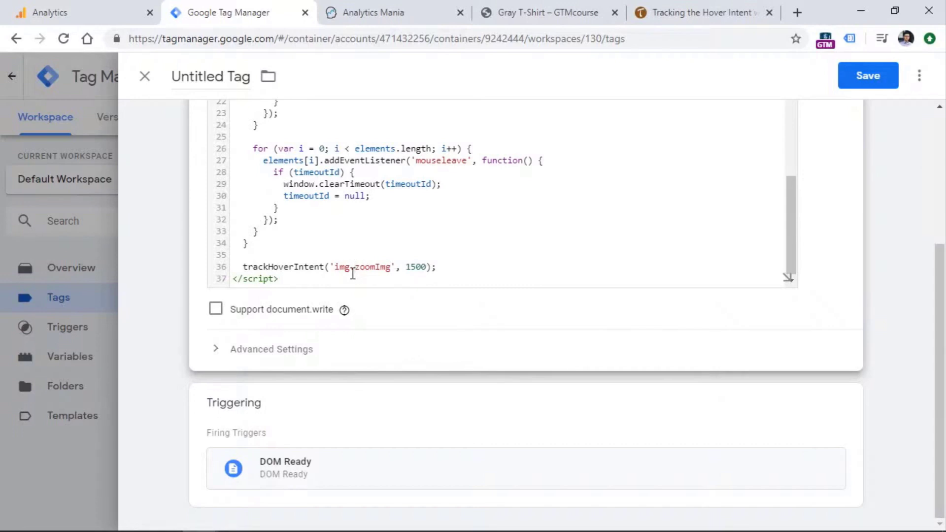
double_click(376, 269)
click(375, 273)
double_click(370, 268)
click(370, 268)
Return to the Gray T-Shirt product page and close developer tools.
scroll(348, 229, up, 9)
scroll(349, 308, down, 5)
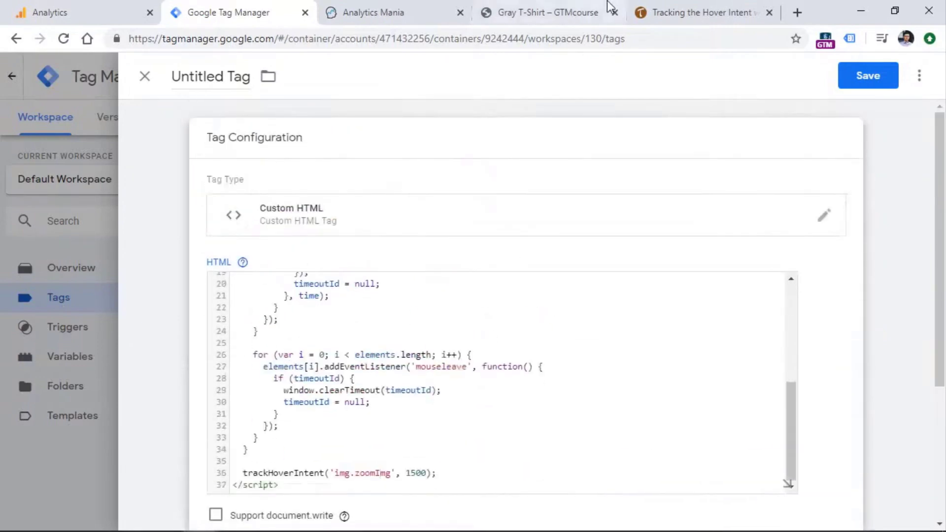
click(695, 13)
click(583, 4)
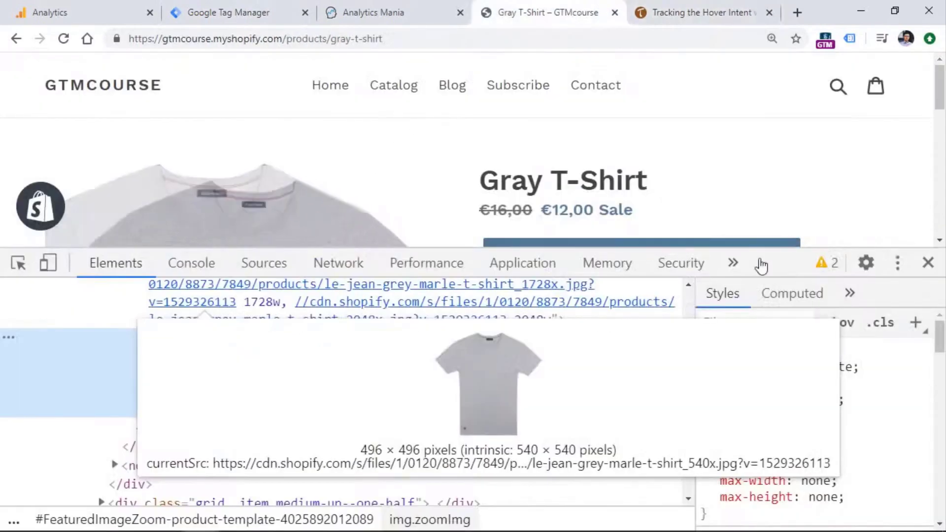
click(928, 262)
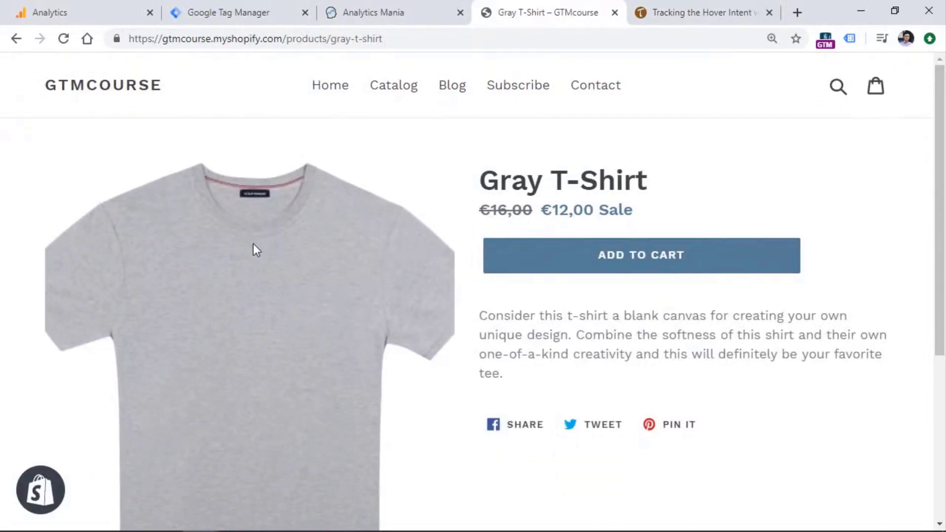
Rename the hover tag 'cHTML - Hover Listener', save it, and refresh the preview.
click(258, 5)
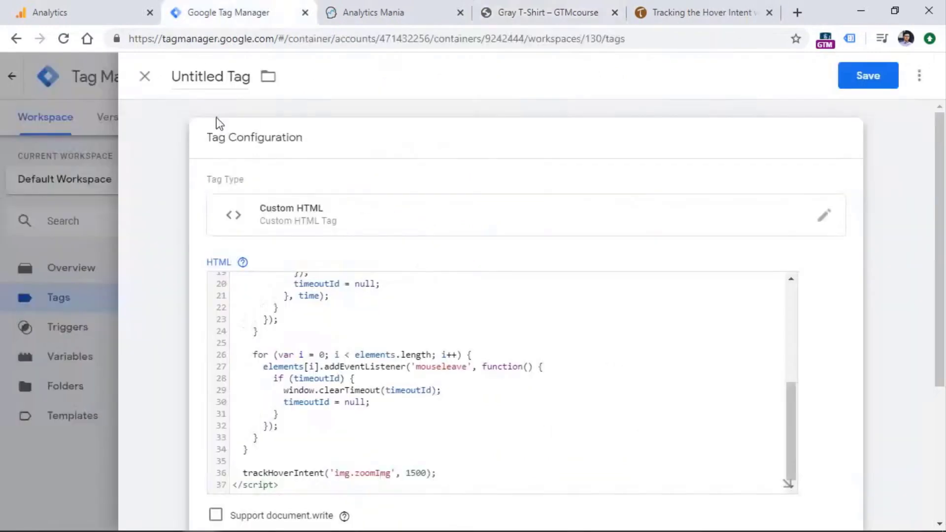
scroll(371, 240, up, 10)
click(214, 76)
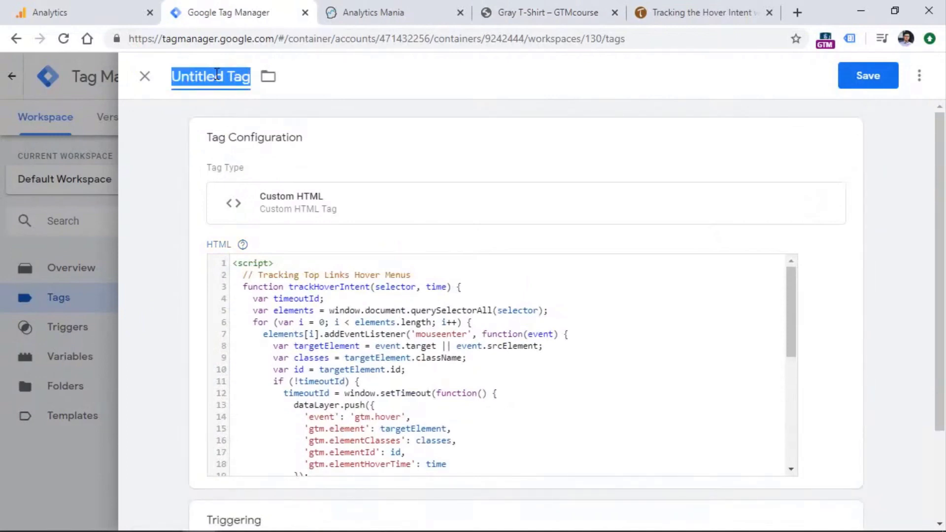
text(cHTML)
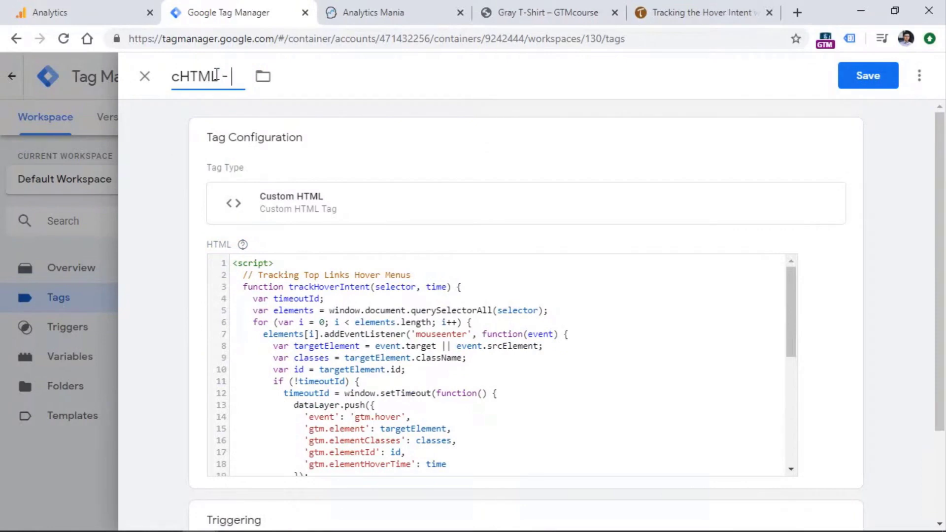
text( - Hover Listener)
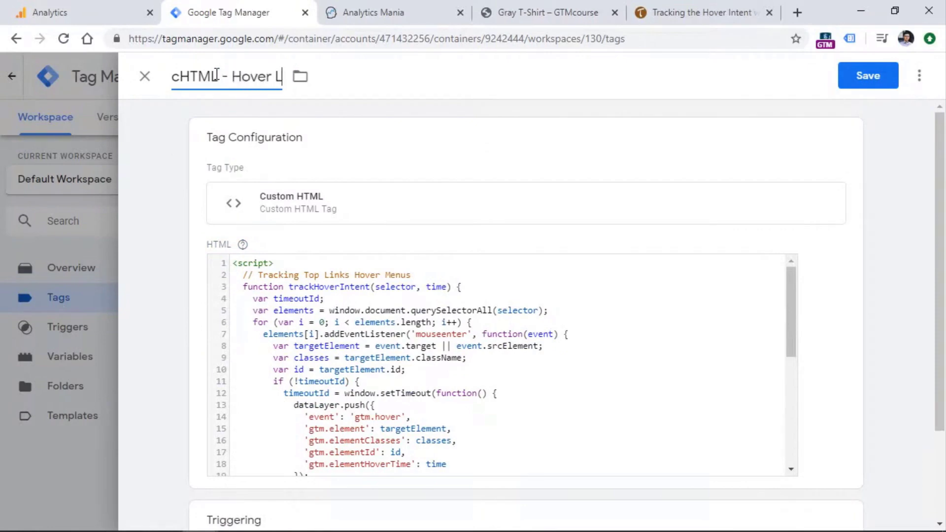
click(870, 75)
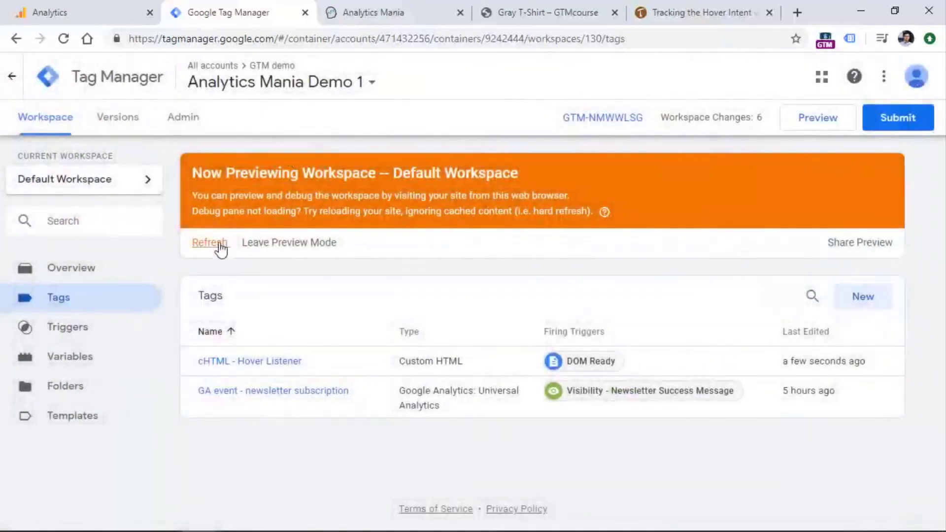
click(219, 244)
Reload the Gray T-Shirt page and hover its image to log a gtm.hover event in the debug pane.
click(521, 3)
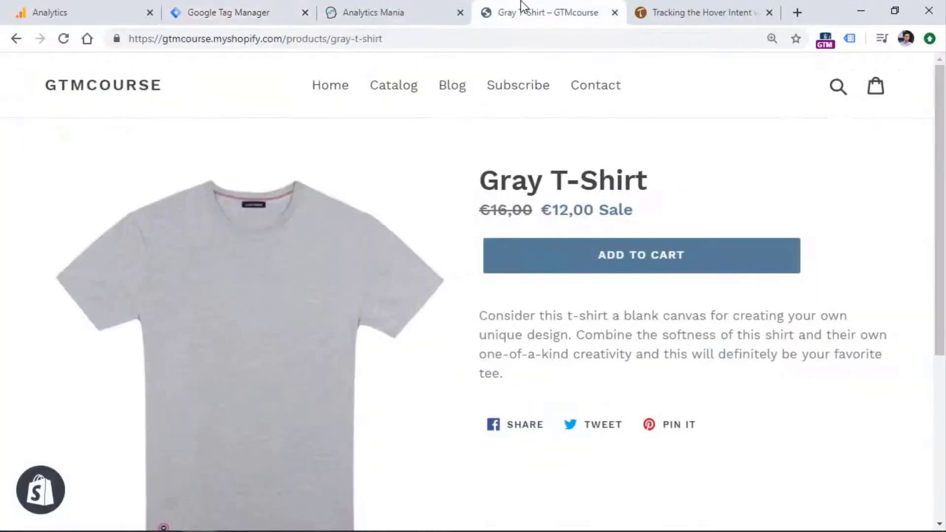
click(66, 37)
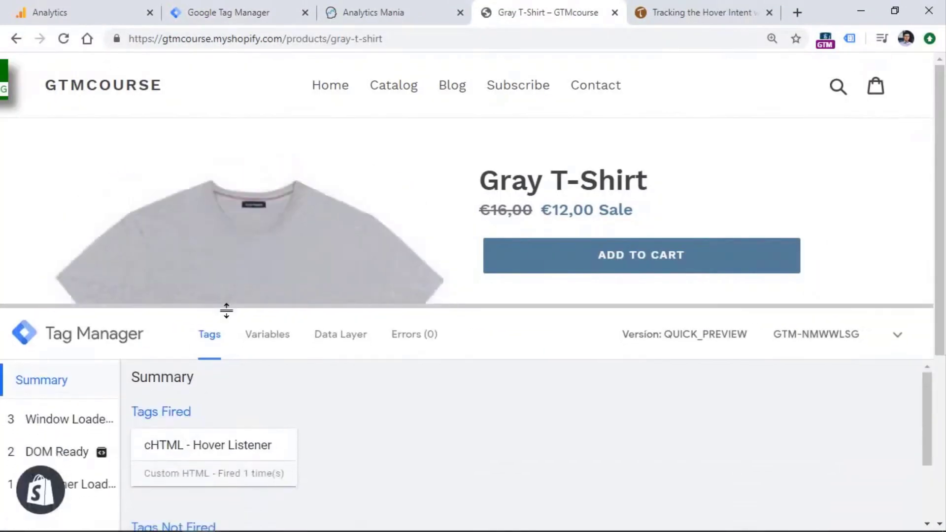
drag(934, 211, 935, 291)
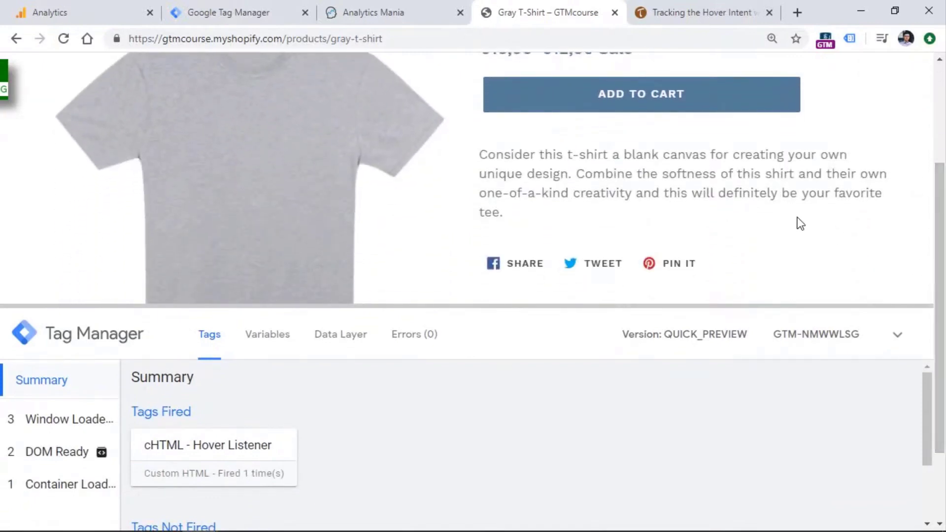
mouse_move(252, 153)
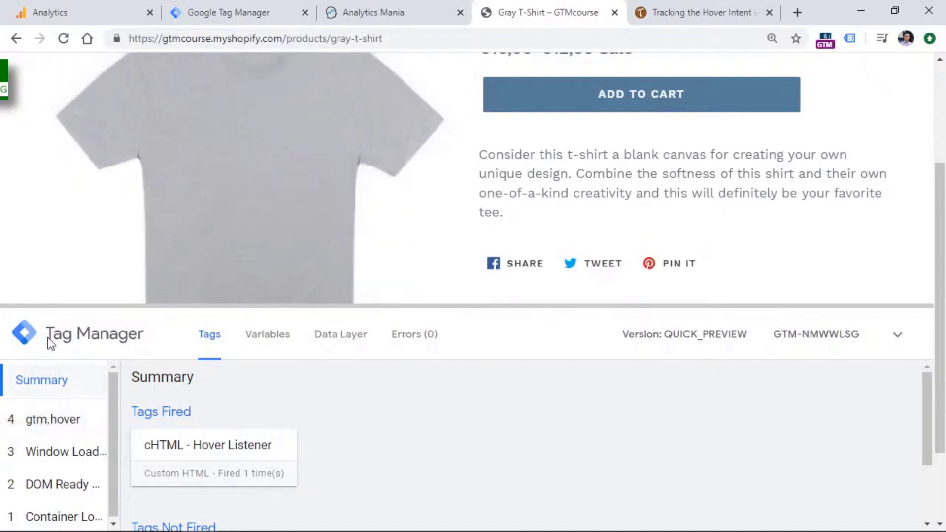
drag(50, 304, 42, 196)
Check the gtm.hover data layer shows class zoomImg and hover time 1500, then collapse the debug panel.
click(55, 316)
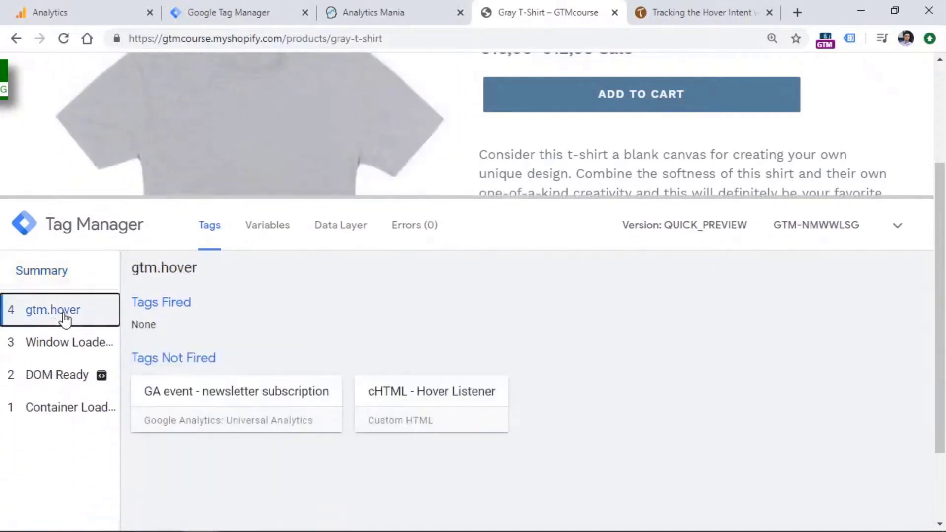
click(351, 226)
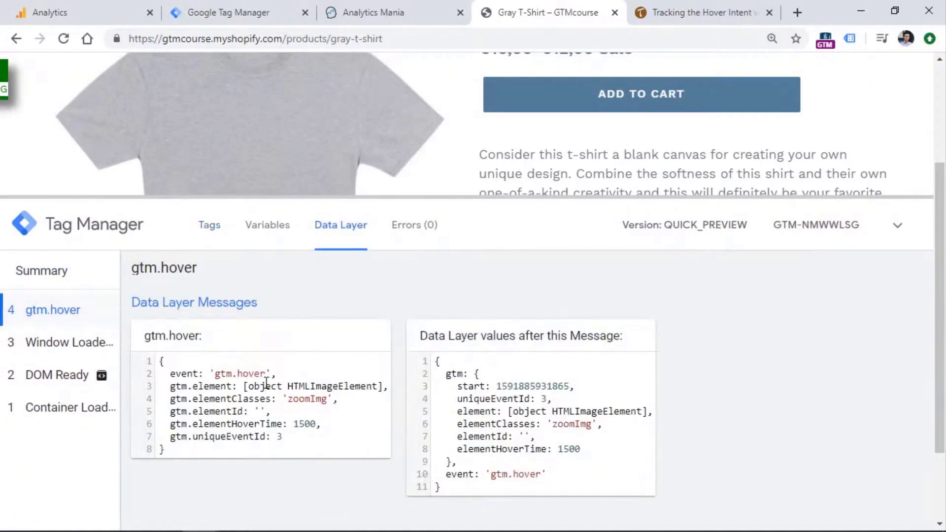
double_click(312, 400)
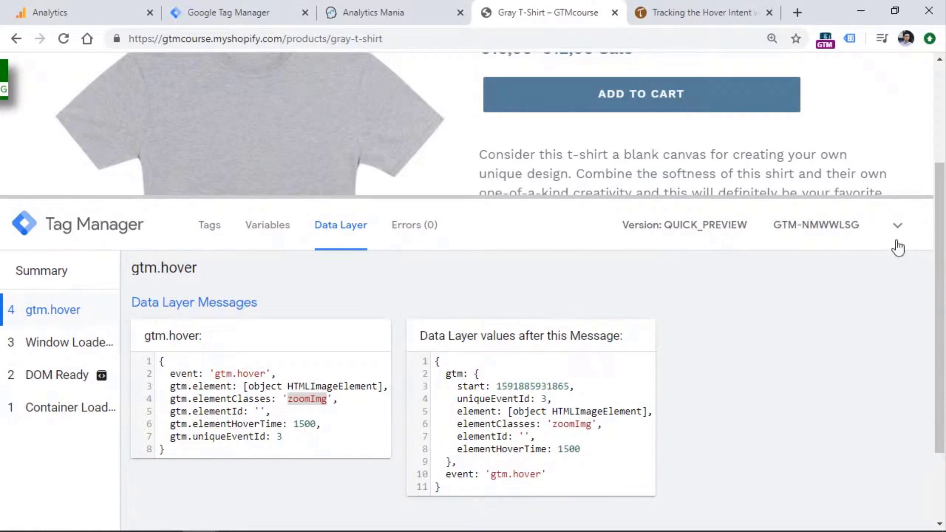
click(899, 227)
scroll(278, 338, up, 3)
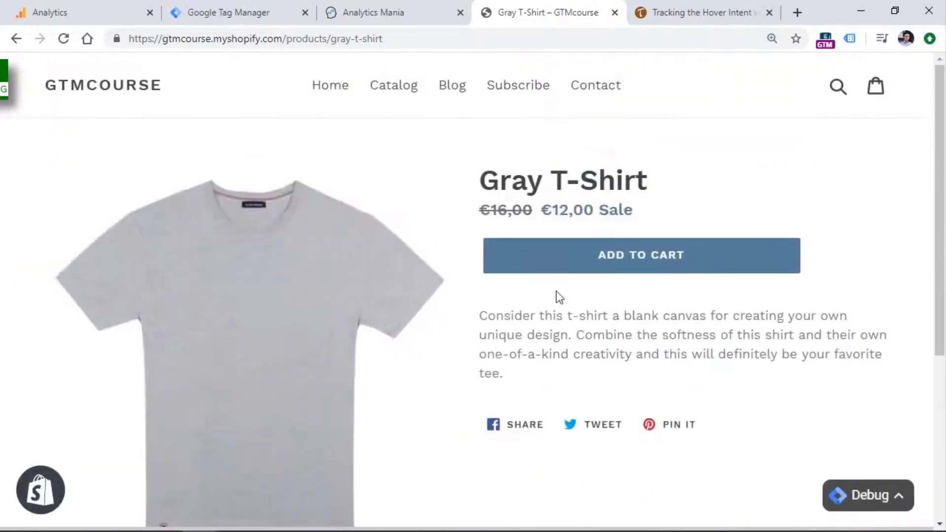
scroll(851, 459, down, 5)
Make the new tag a Universal Analytics Event with category 'hover' and action 'product image'.
click(862, 493)
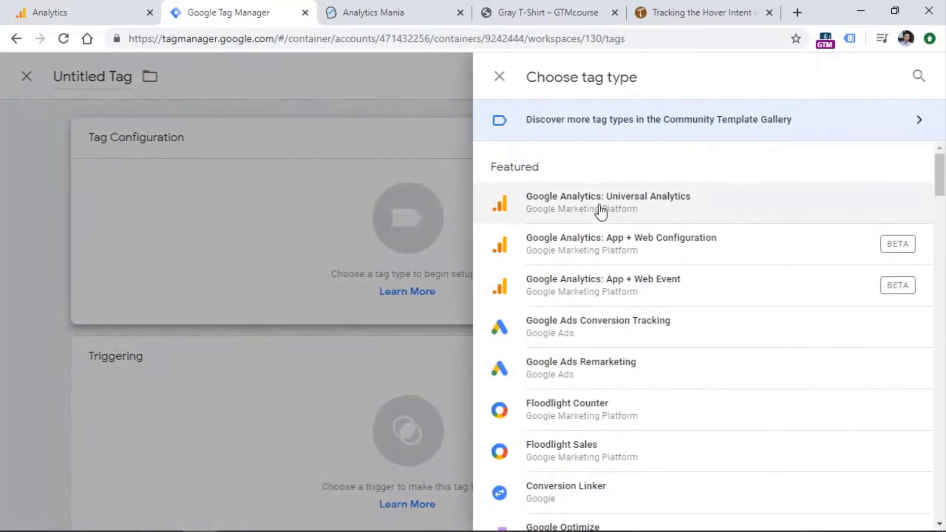
click(597, 205)
click(315, 285)
click(234, 321)
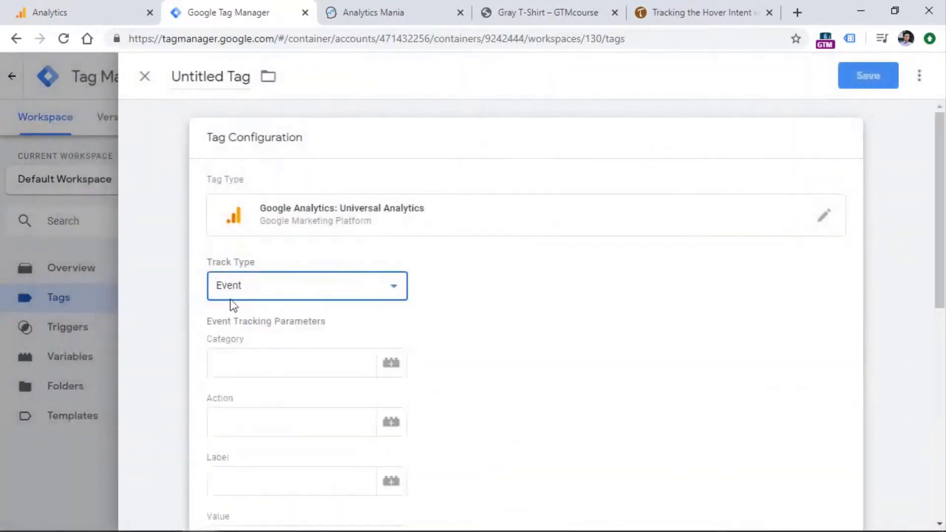
click(253, 358)
text(hover)
click(280, 412)
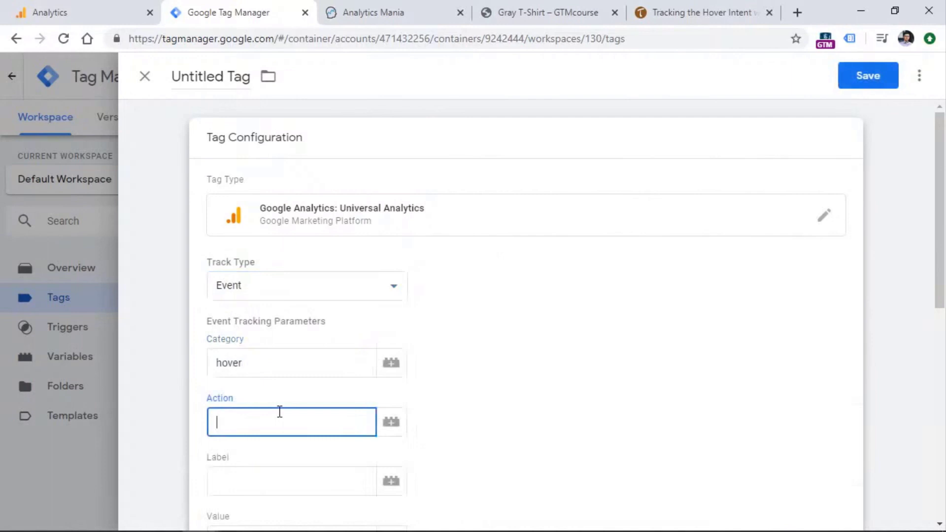
text(product image)
scroll(250, 376, down, 10)
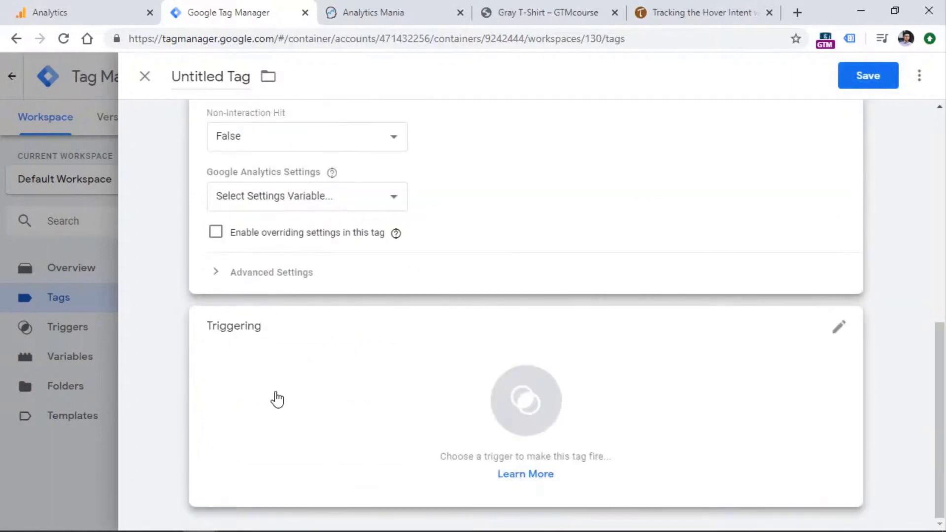
click(368, 12)
click(547, 13)
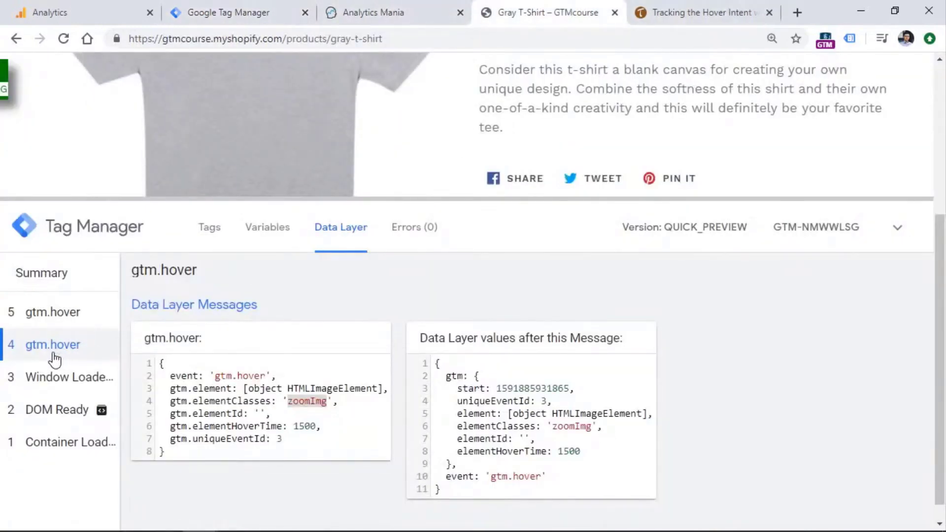
Create a new Custom Event trigger for the tag with event name gtm.hover.
click(246, 13)
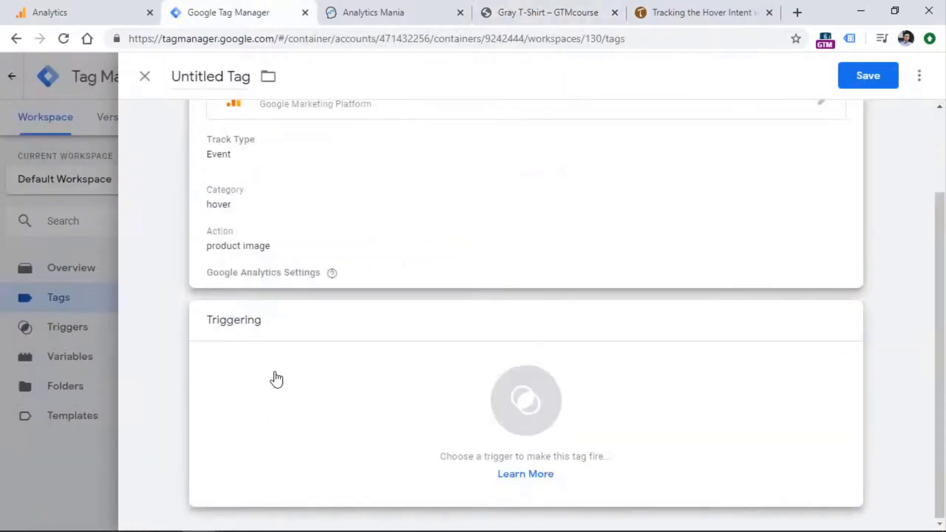
click(277, 379)
click(912, 76)
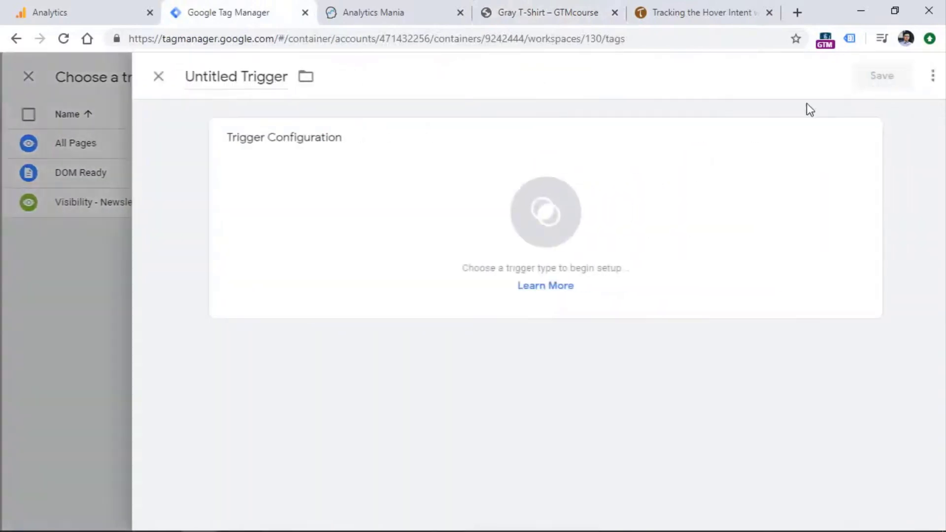
click(307, 187)
scroll(591, 345, down, 6)
click(589, 428)
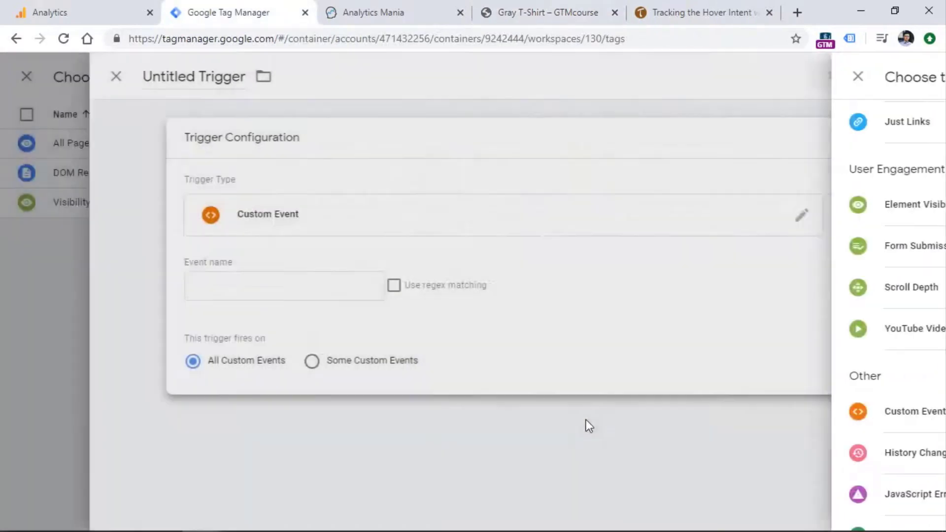
click(281, 288)
text(gtm.hover)
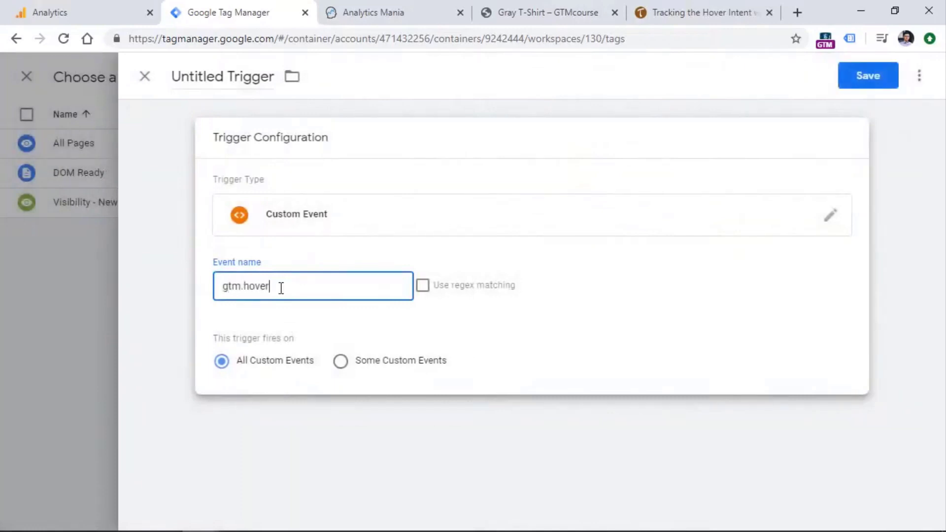
Title the trigger 'custom - gtm.hover' and save it.
click(217, 76)
key(ctrl+a)
text(cusotm -)
key(ctrl+a)
text(custom -)
text(gtm.hover)
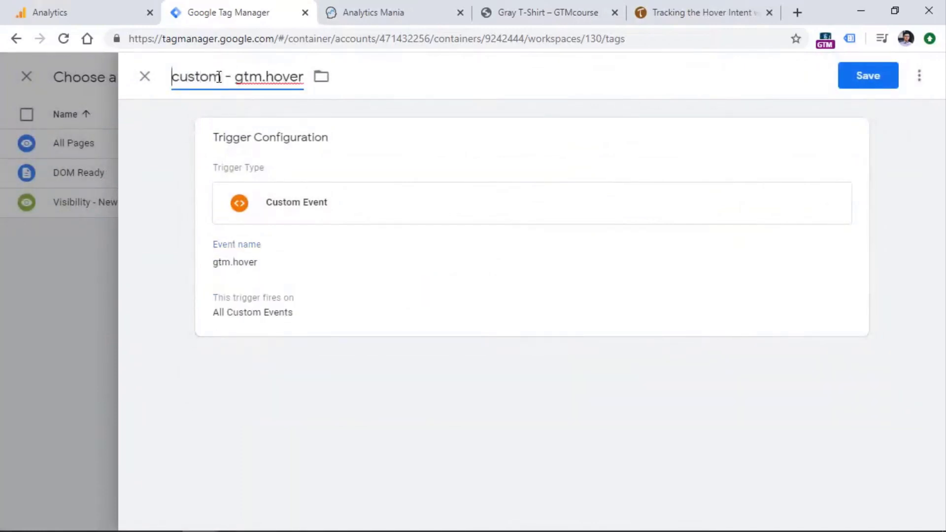
click(887, 75)
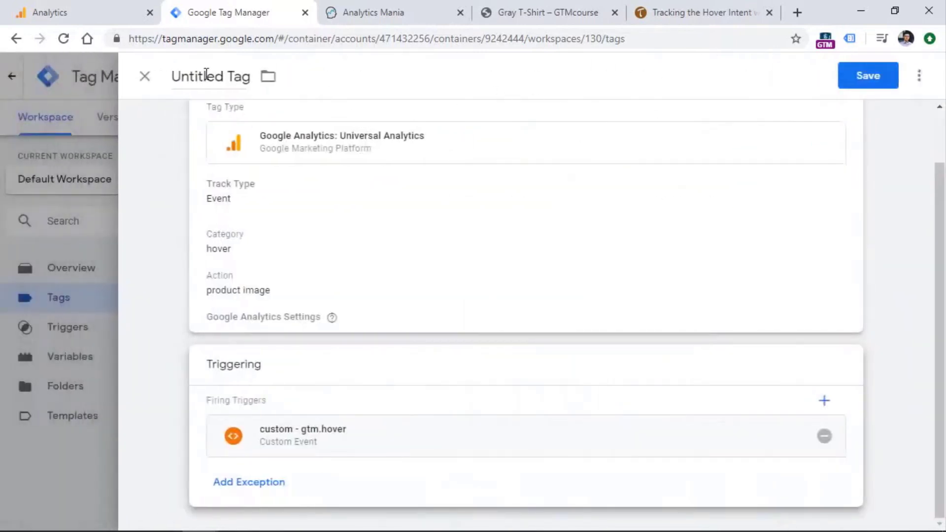
Rename the tag 'GA Event - product' and select the GA Settings variable for Google Analytics Settings.
click(206, 75)
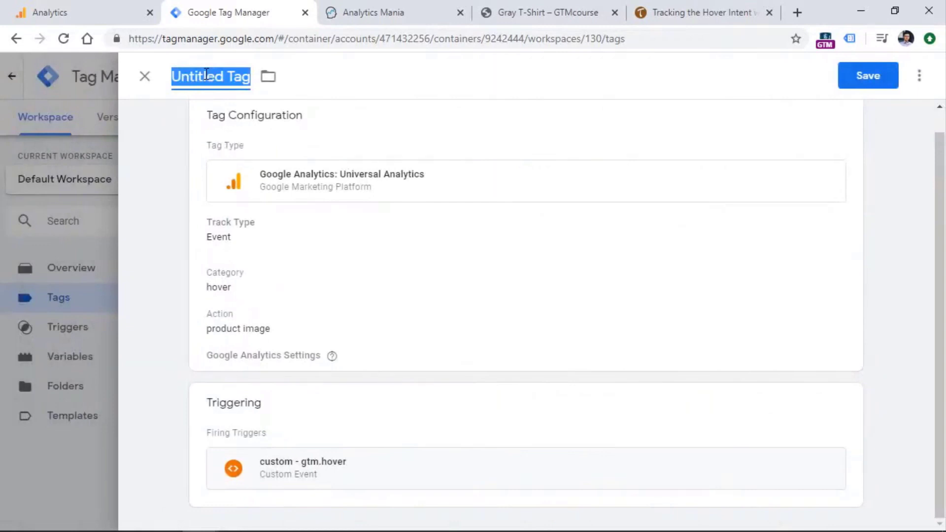
text(GA Event - )
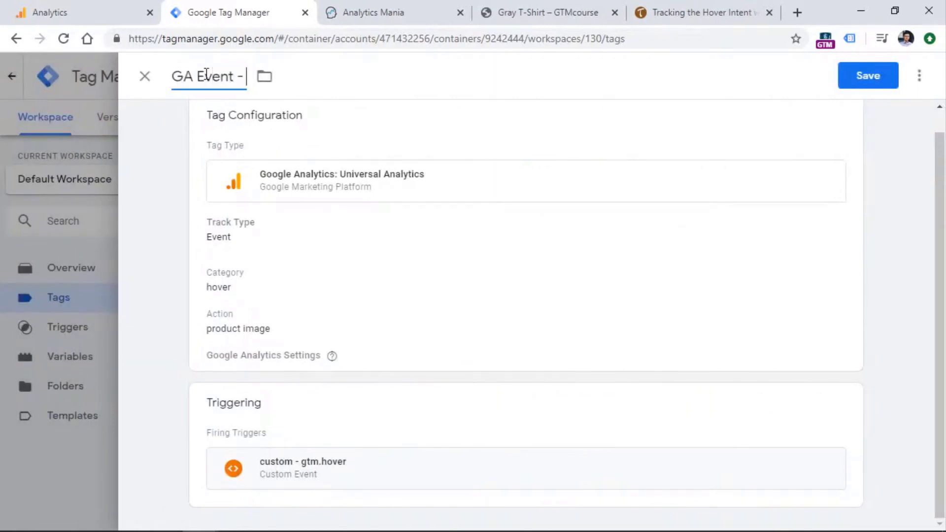
text(product)
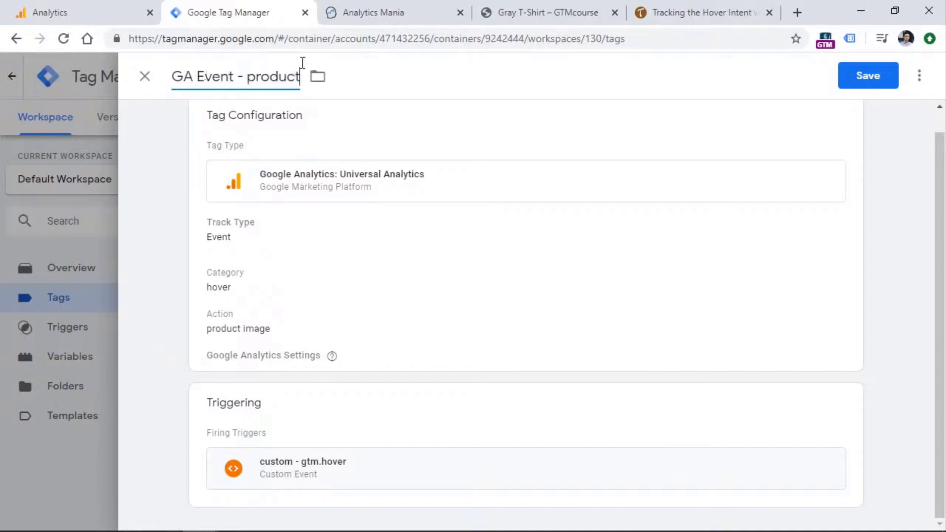
click(868, 75)
click(315, 258)
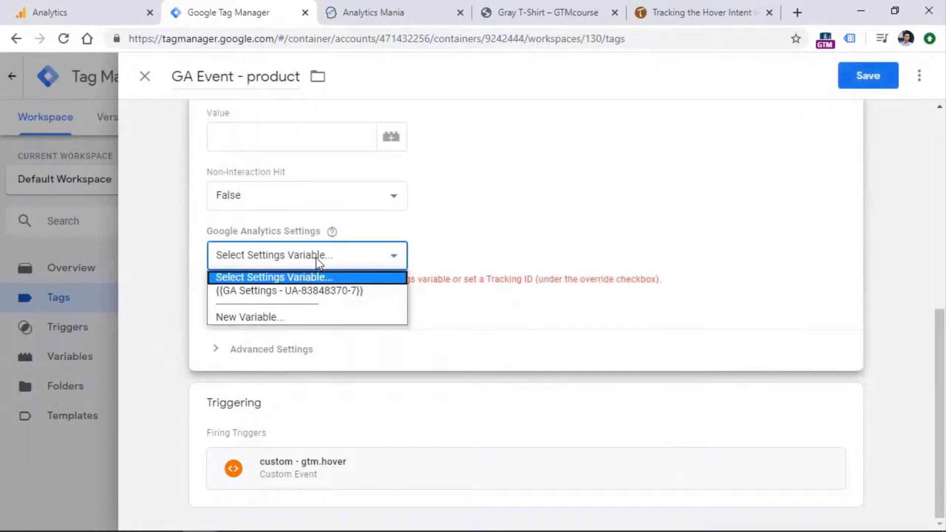
click(311, 289)
Save the tag, refresh preview, reload the product page, and confirm GA Event - product fired on gtm.hover.
click(865, 76)
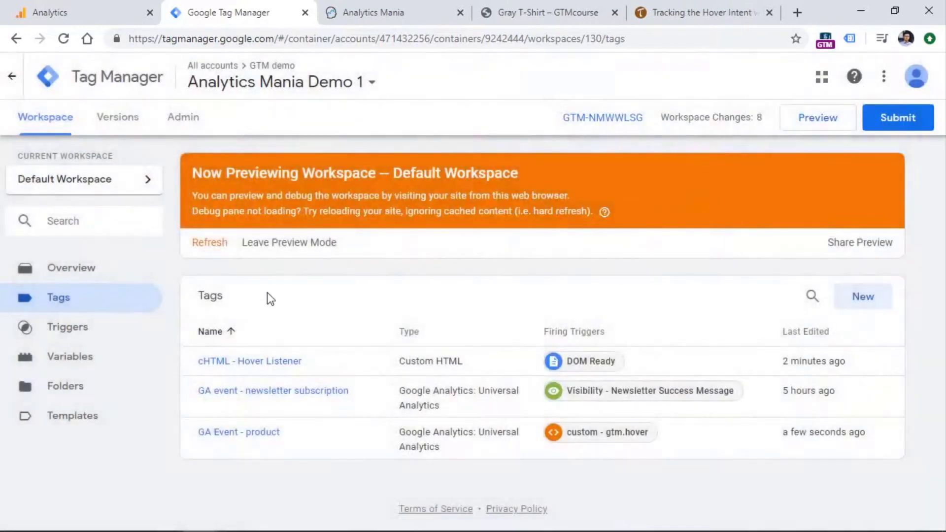
click(210, 244)
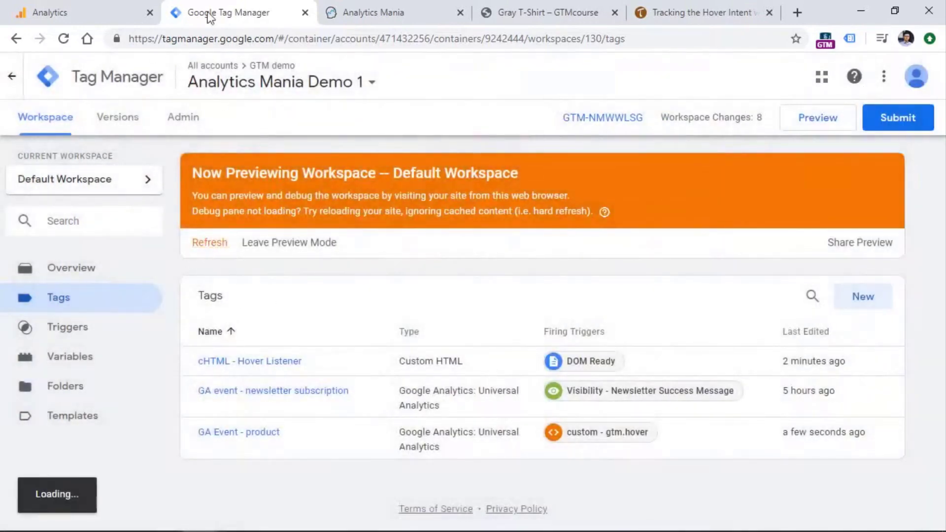
key(ctrl+Tab)
key(ctrl+Tab)
click(63, 38)
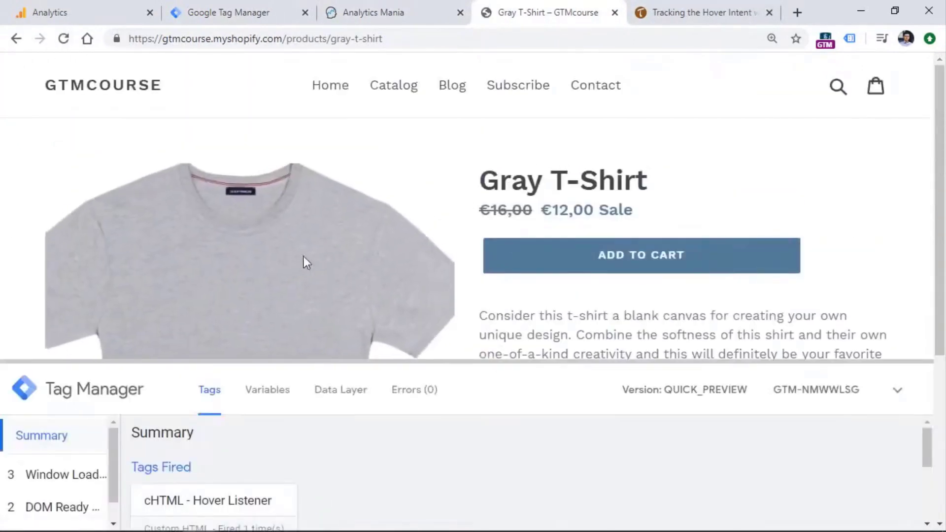
mouse_move(241, 261)
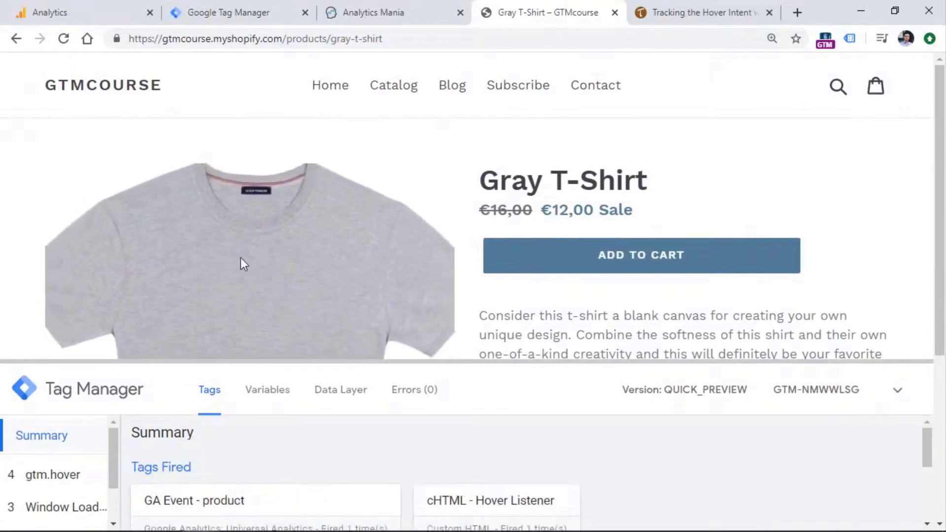
click(70, 474)
drag(63, 360, 51, 222)
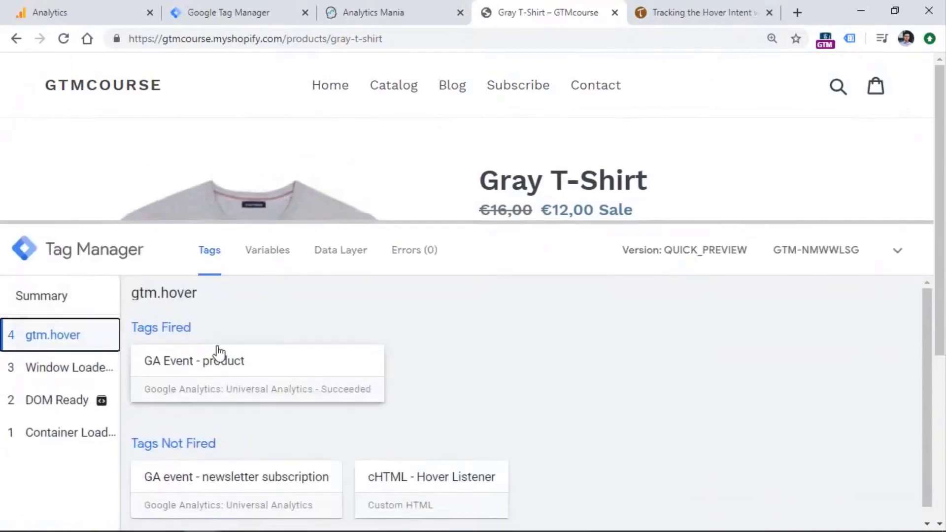
Open Google Analytics' Realtime Events report to find the hover event with action 'product image'.
click(95, 7)
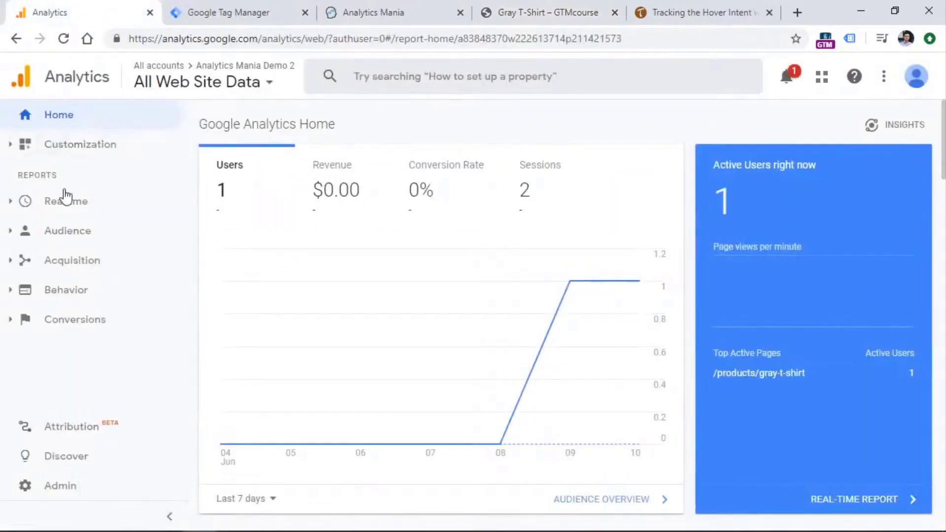
click(71, 209)
click(79, 324)
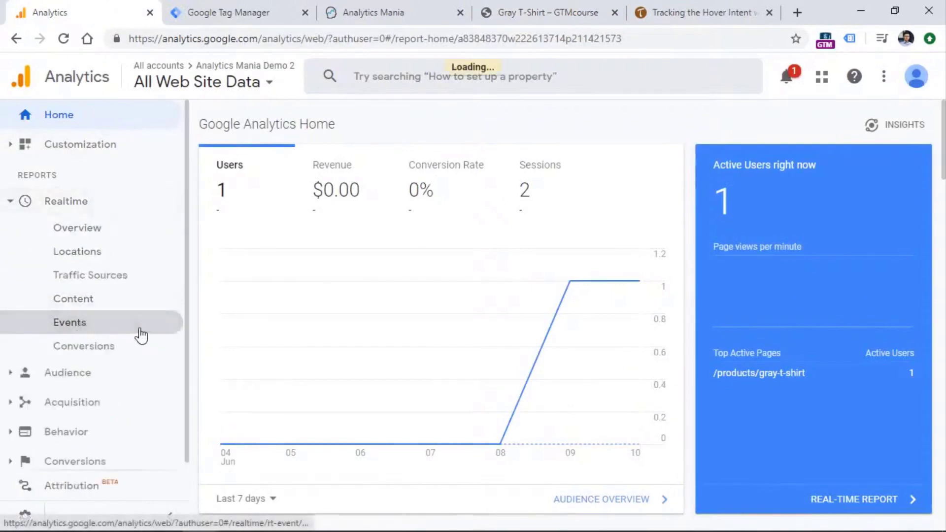